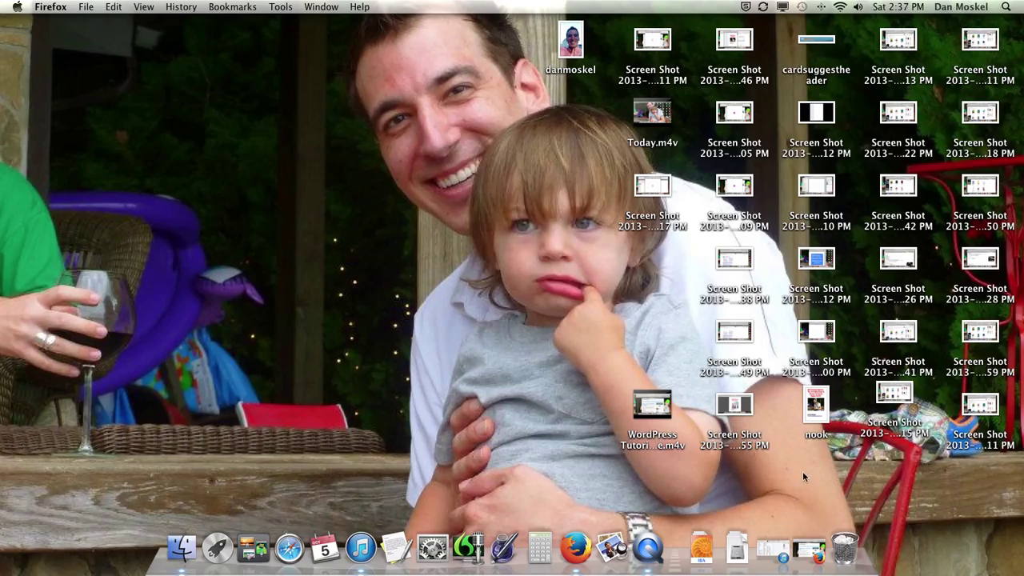
# Step: Restore Firefox, start Facebook's Create a Page chooser, and return to the SEO training blog tab
pyautogui.click(810, 547)
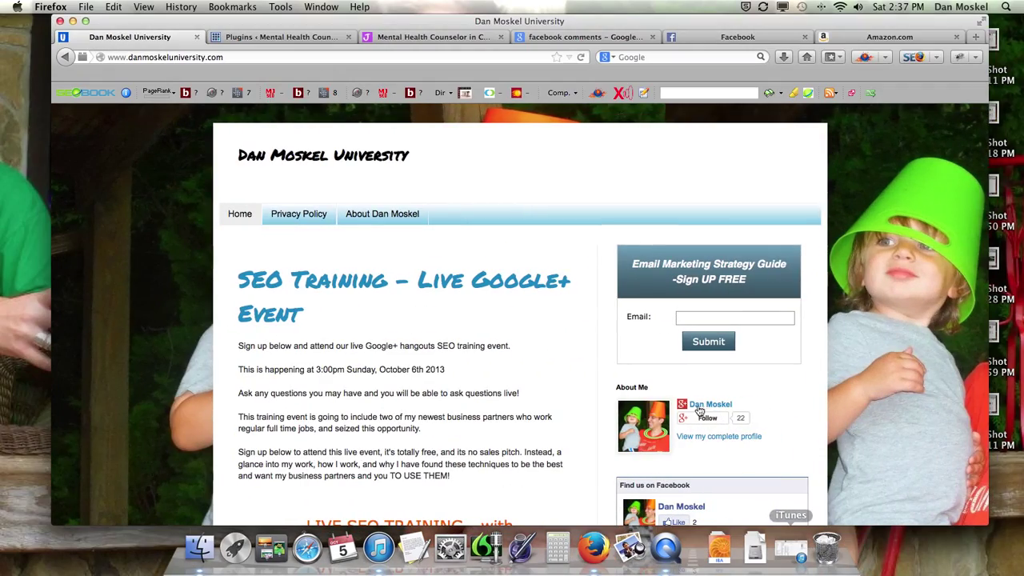
pyautogui.click(460, 38)
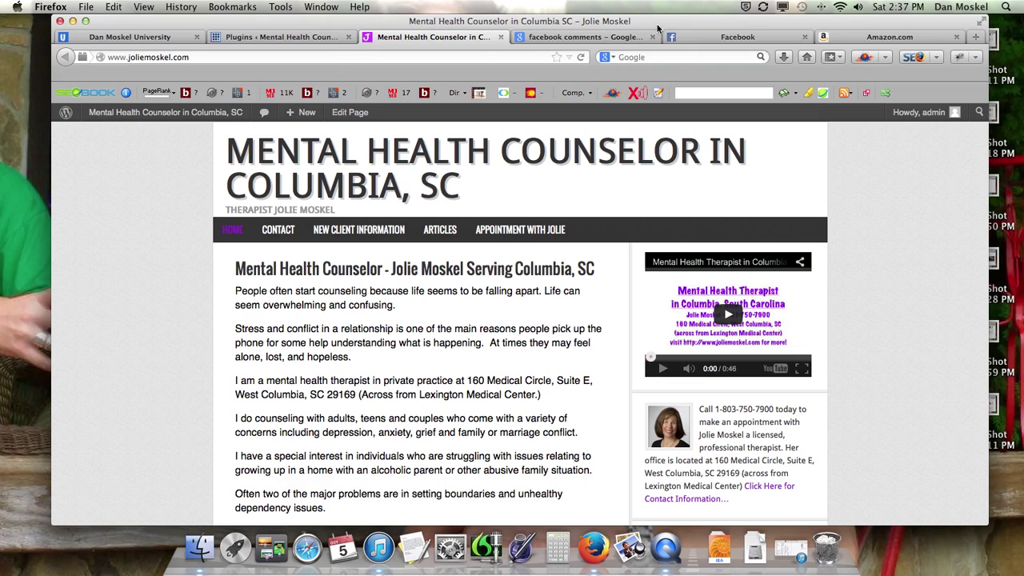
pyautogui.click(761, 37)
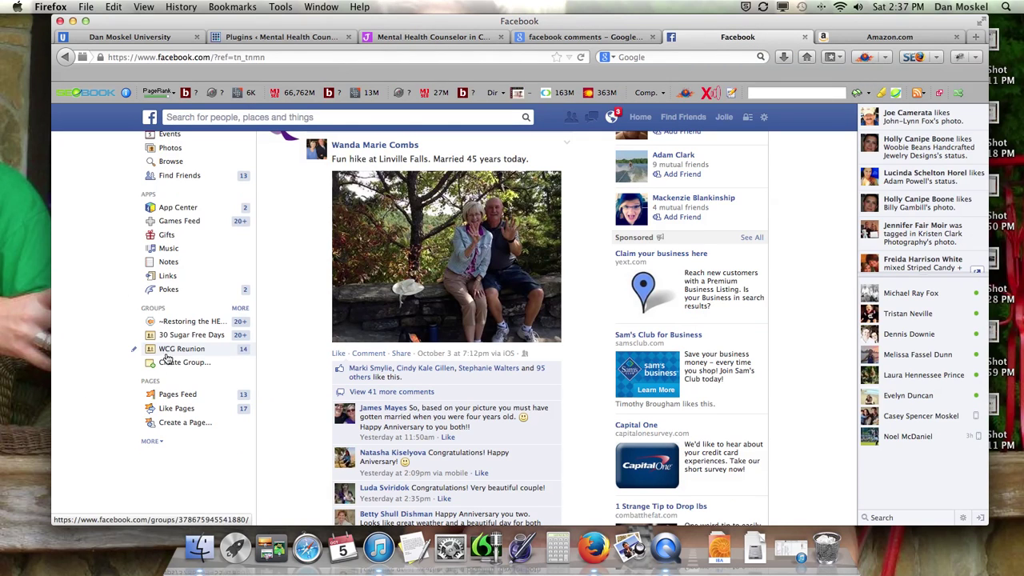
pyautogui.click(181, 423)
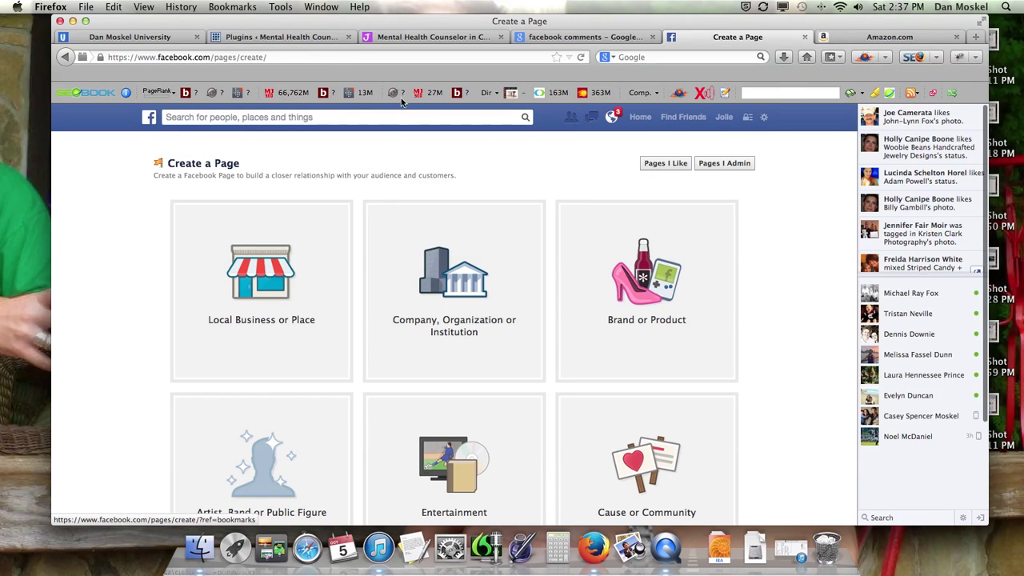
pyautogui.click(145, 32)
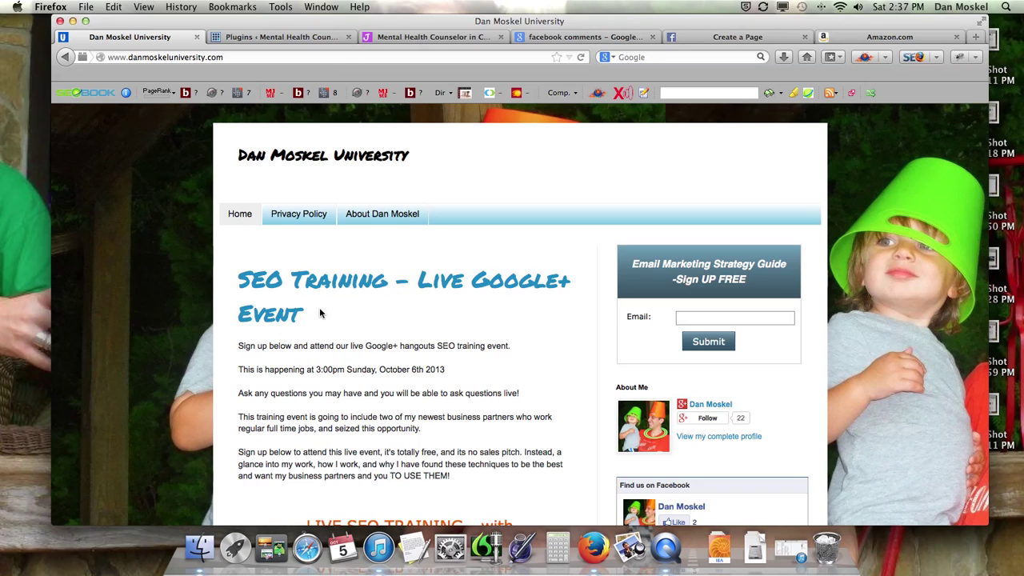
pyautogui.moveTo(319, 309); pyautogui.dragTo(230, 293)
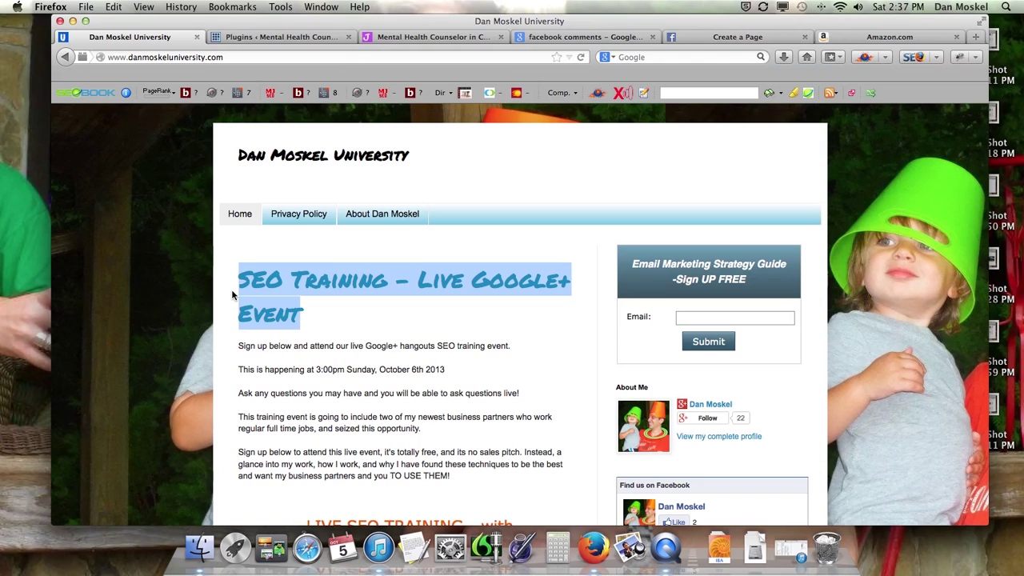
pyautogui.click(451, 387)
pyautogui.scroll(-3, 374, 398)
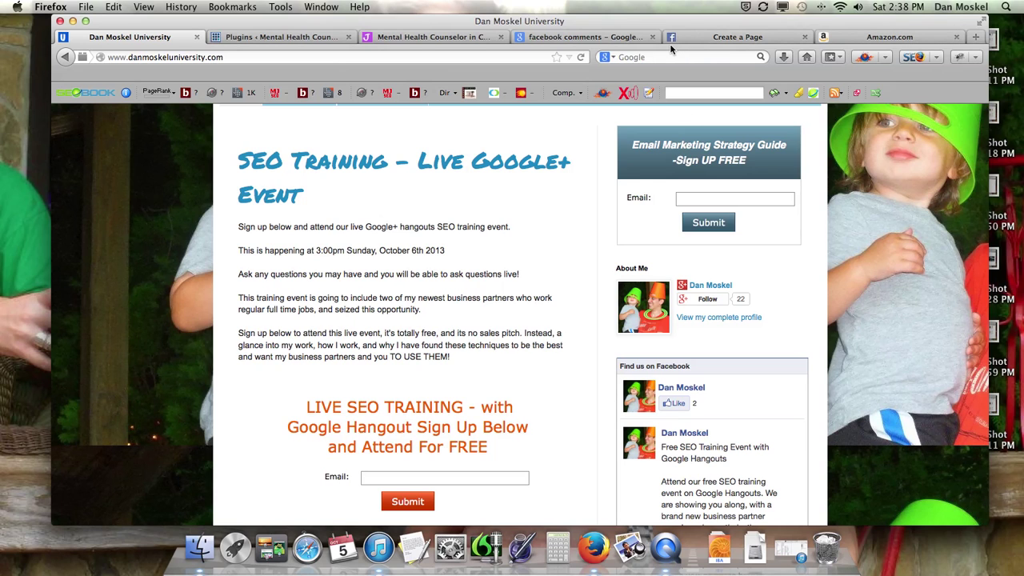
# Step: Go back to the Create a Page options and choose Local Business or Place
pyautogui.click(600, 38)
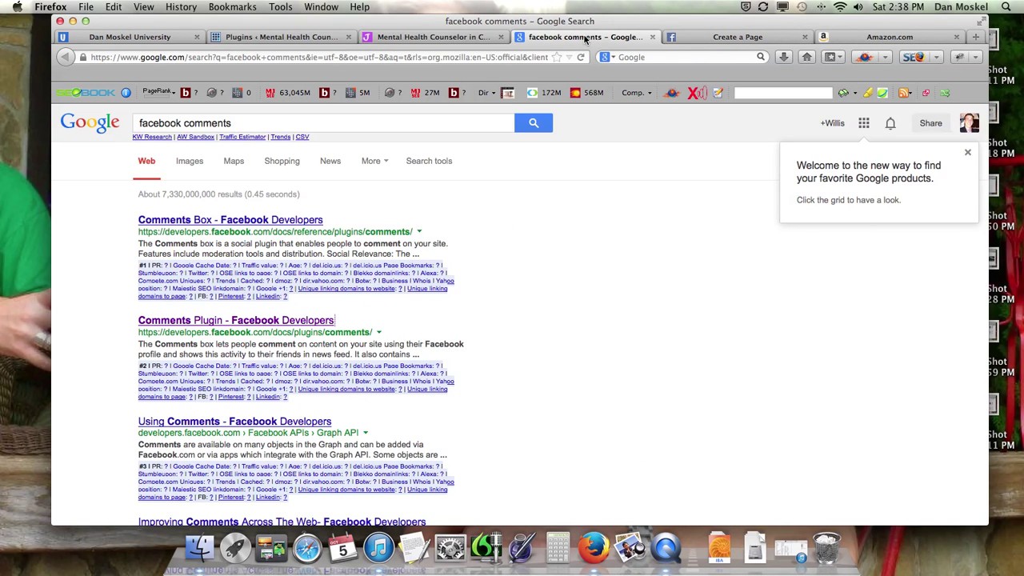
pyautogui.click(735, 38)
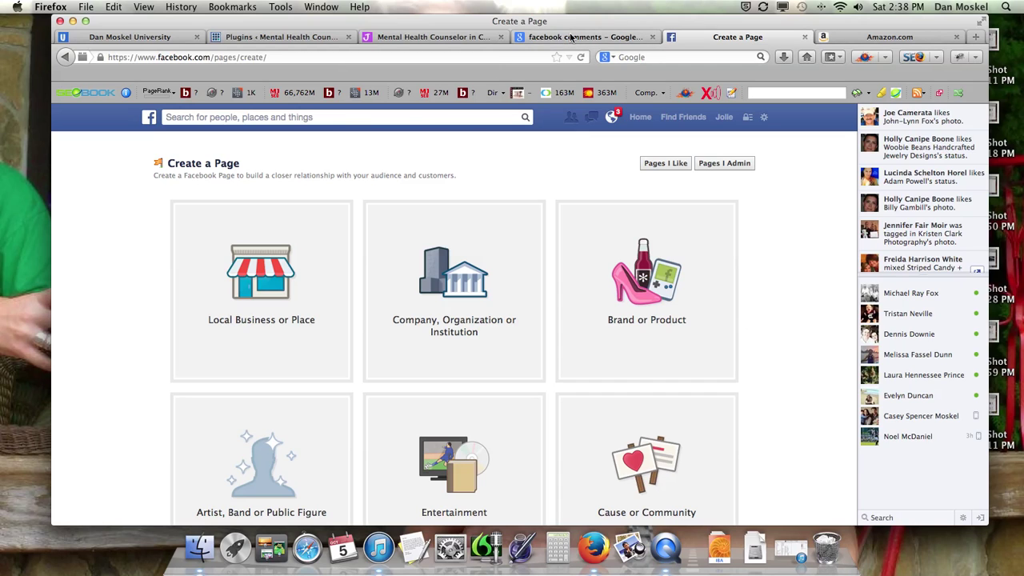
pyautogui.press('ctrl+super+Escape')
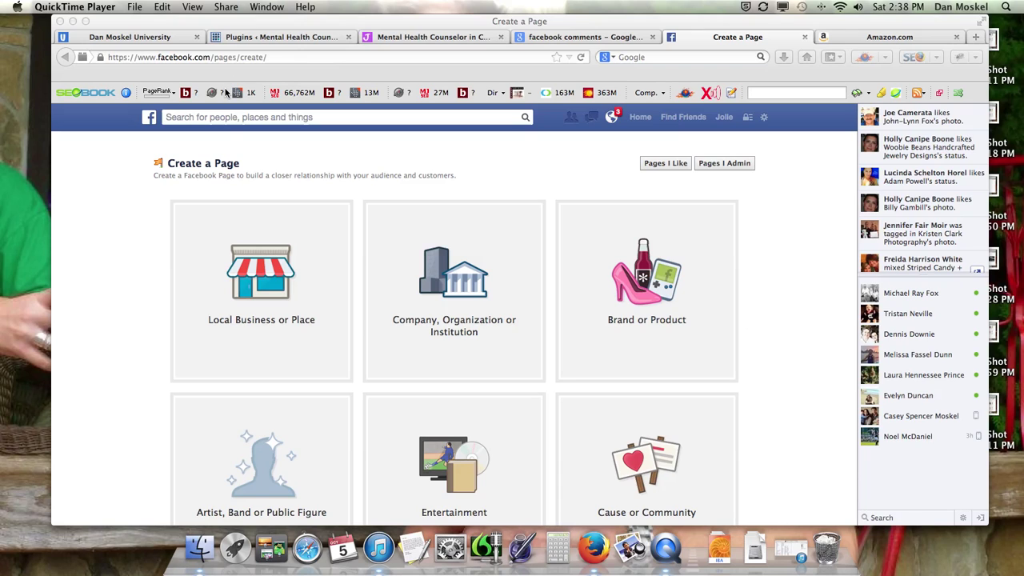
pyautogui.scroll(-1, 220, 254)
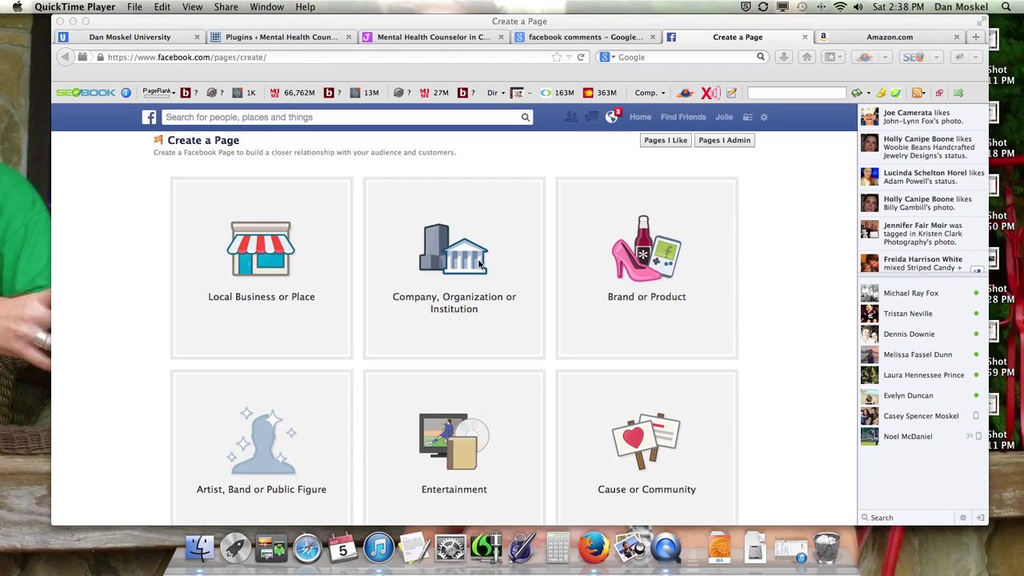
pyautogui.scroll(-2, 480, 264)
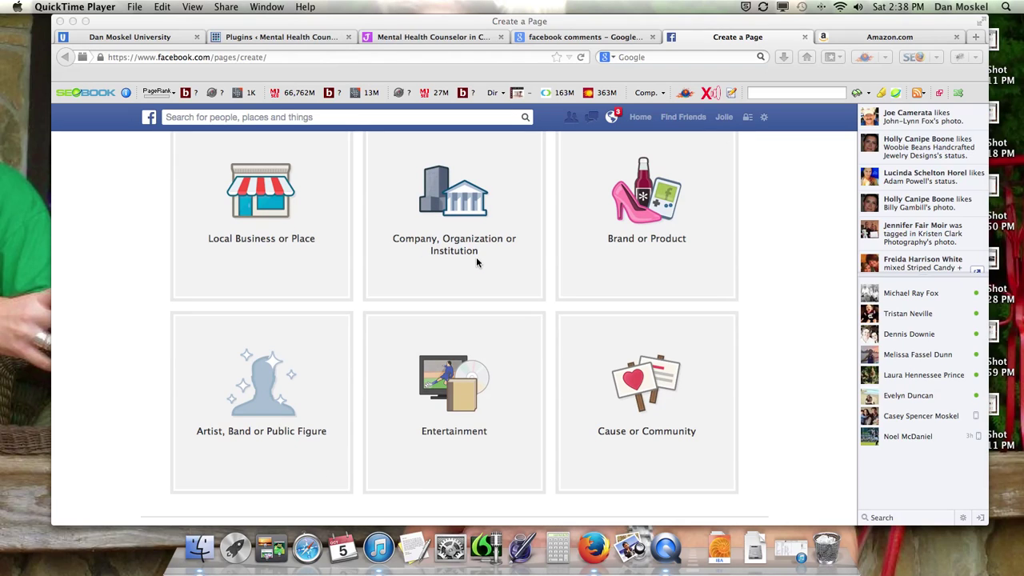
pyautogui.click(259, 212)
pyautogui.click(259, 212)
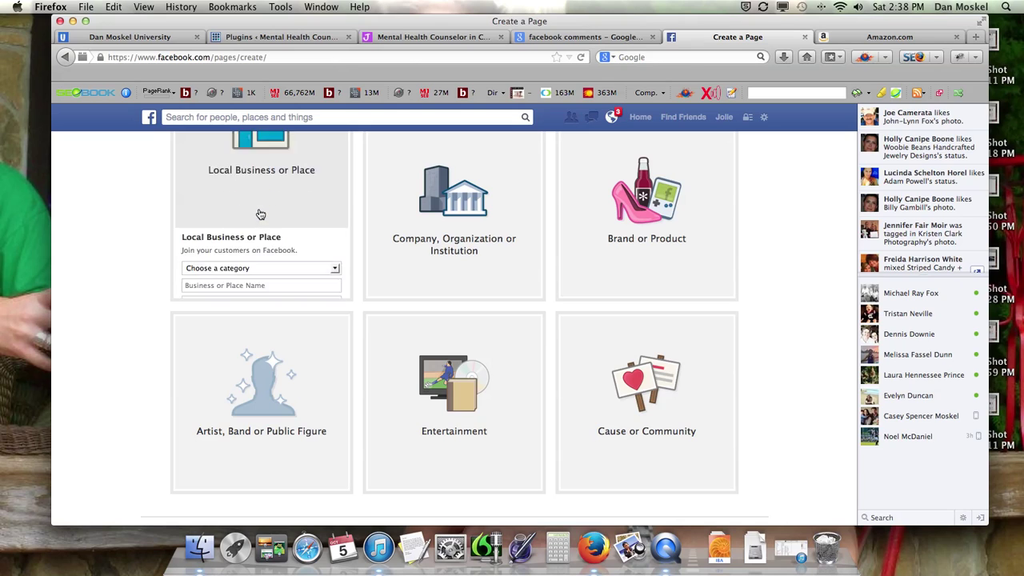
# Step: Set the category to Professional Services and type the therapist's business name ending in 'Mental Health'
pyautogui.click(336, 162)
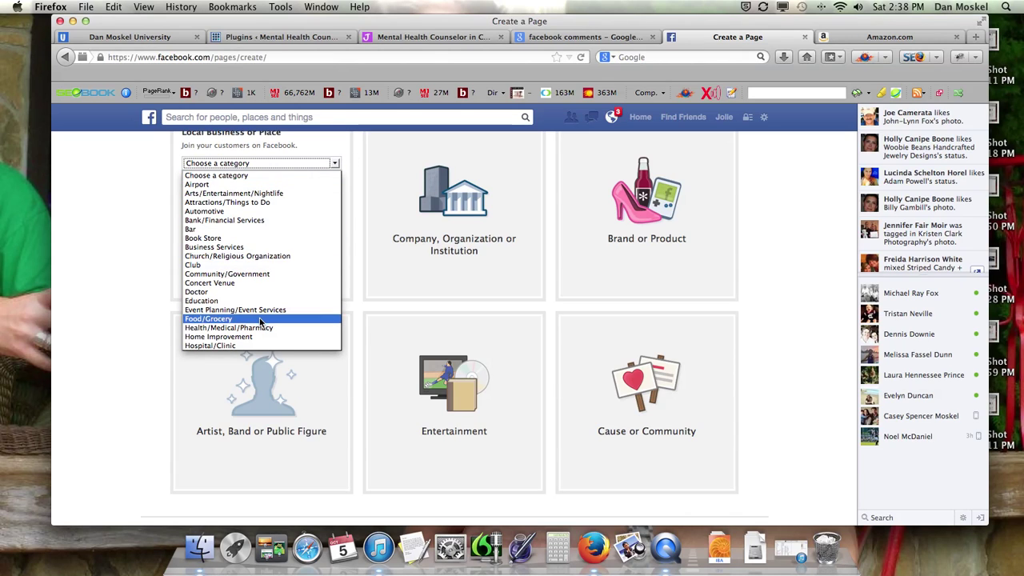
pyautogui.scroll(-1, 260, 322)
pyautogui.scroll(-5, 260, 322)
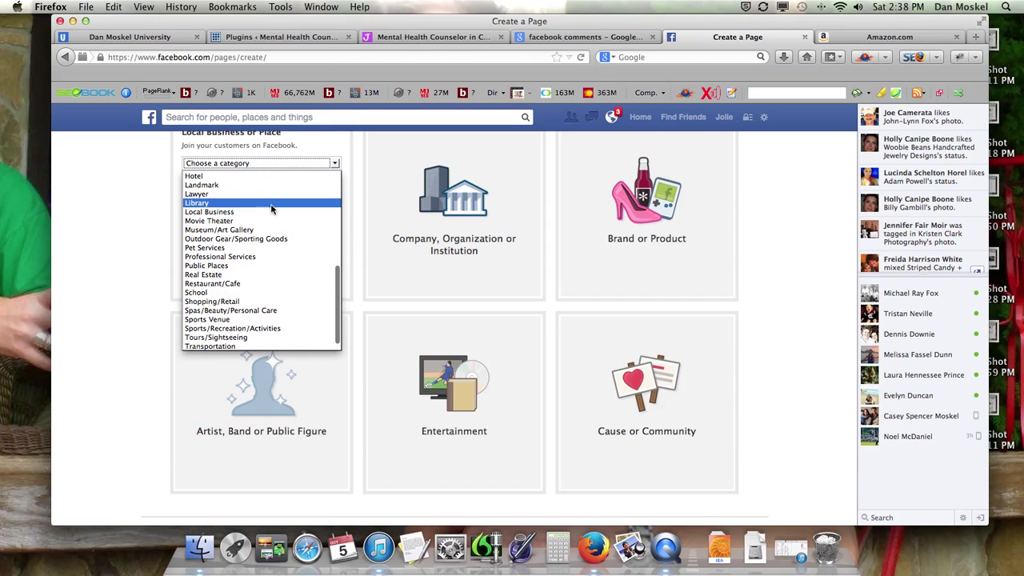
pyautogui.click(254, 261)
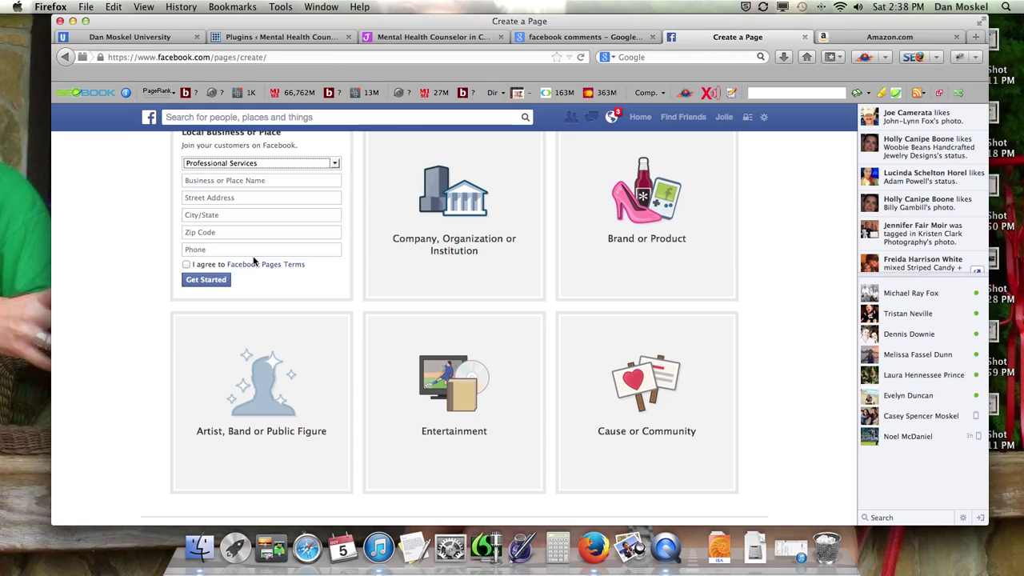
pyautogui.click(273, 181)
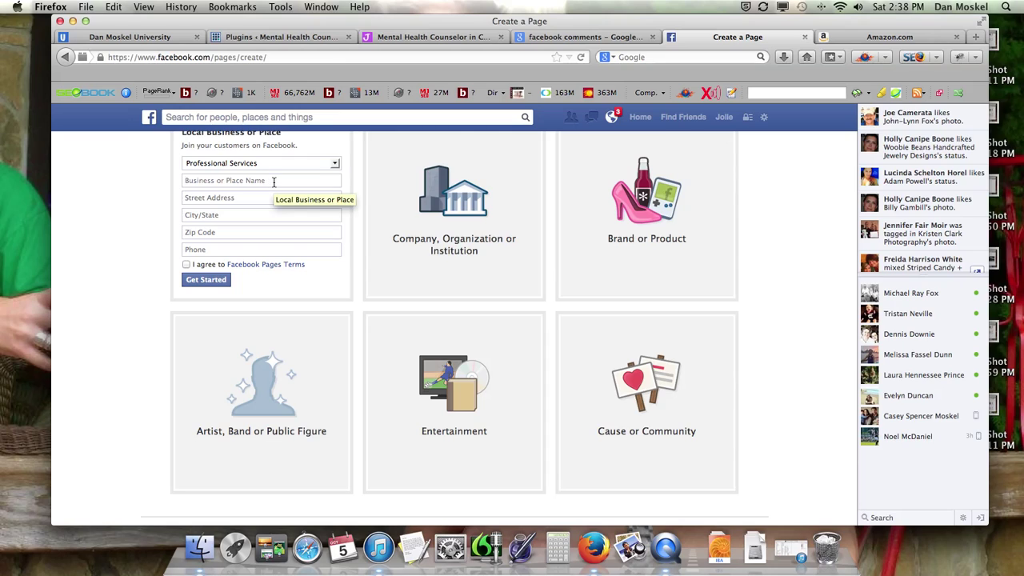
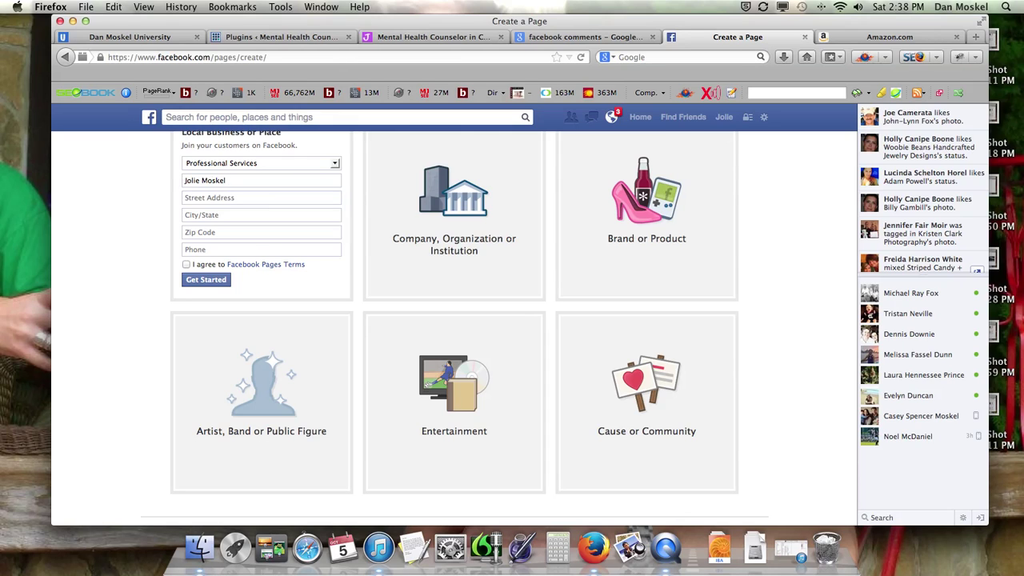
pyautogui.write(' Therapist in C')
pyautogui.write('Mental ')
pyautogui.write('Health Therapist')
# Step: Copy the office street address from the therapist's website into the address field
pyautogui.click(432, 37)
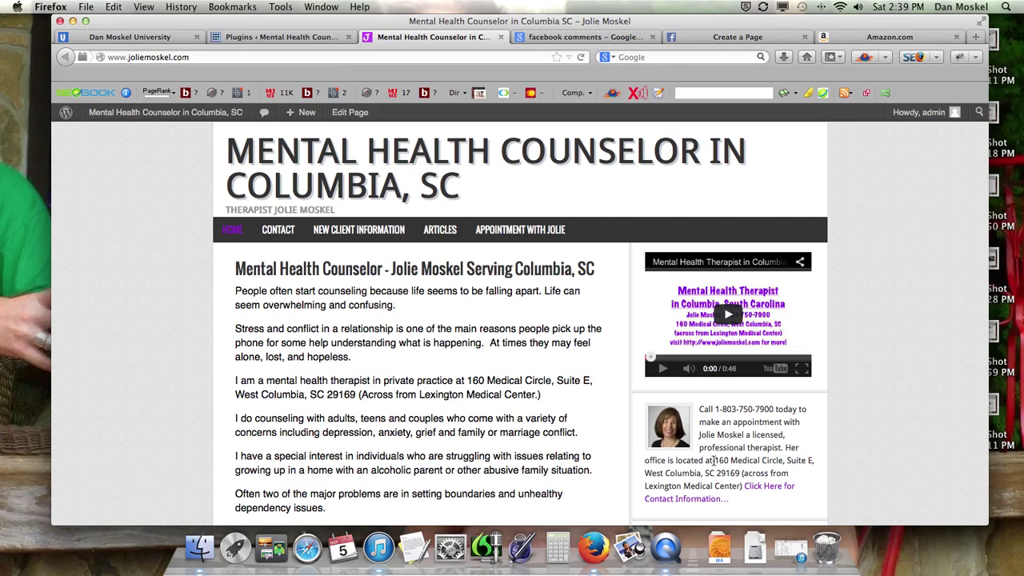
pyautogui.moveTo(714, 460); pyautogui.dragTo(812, 462)
pyautogui.press('super+c')
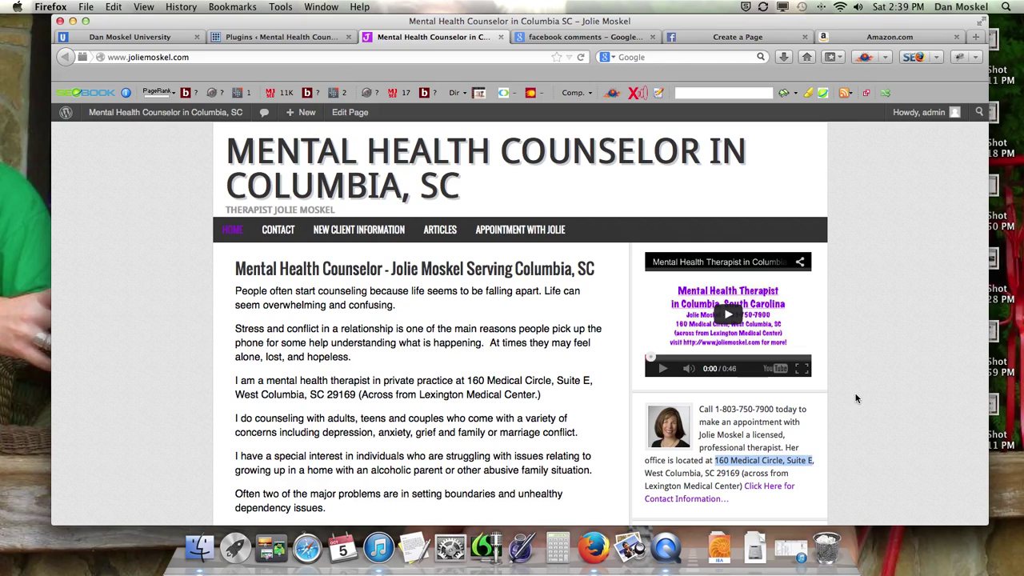
pyautogui.click(729, 40)
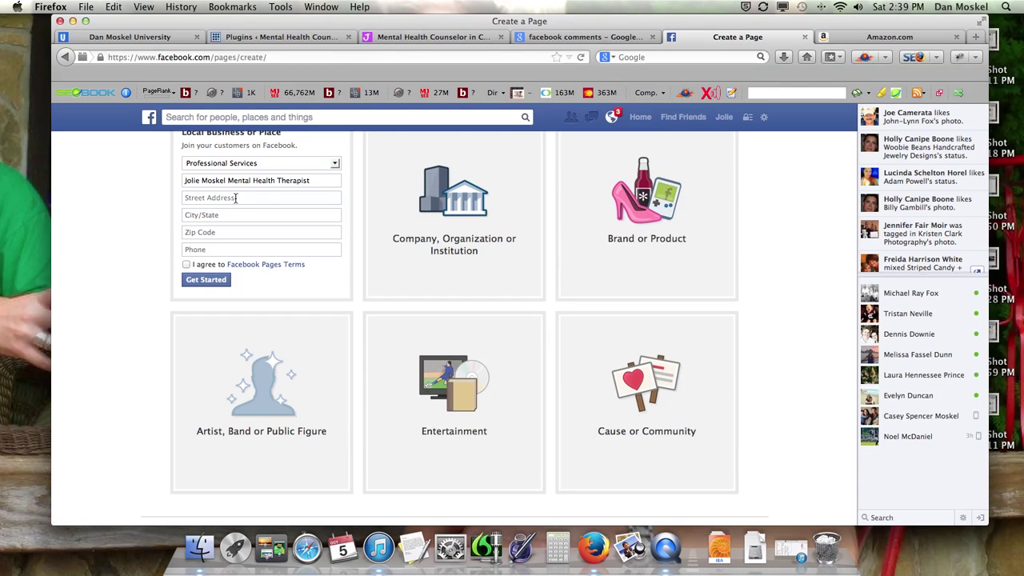
pyautogui.click(236, 198)
pyautogui.press('super+v')
pyautogui.click(220, 216)
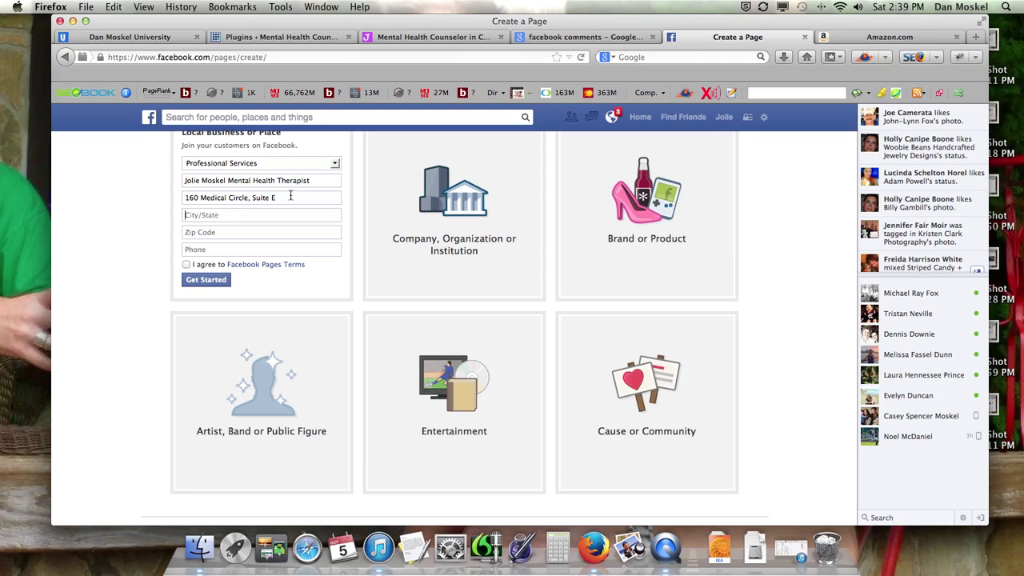
# Step: Copy the city West Columbia from the website into the City/State field and pick the suggestion
pyautogui.click(497, 40)
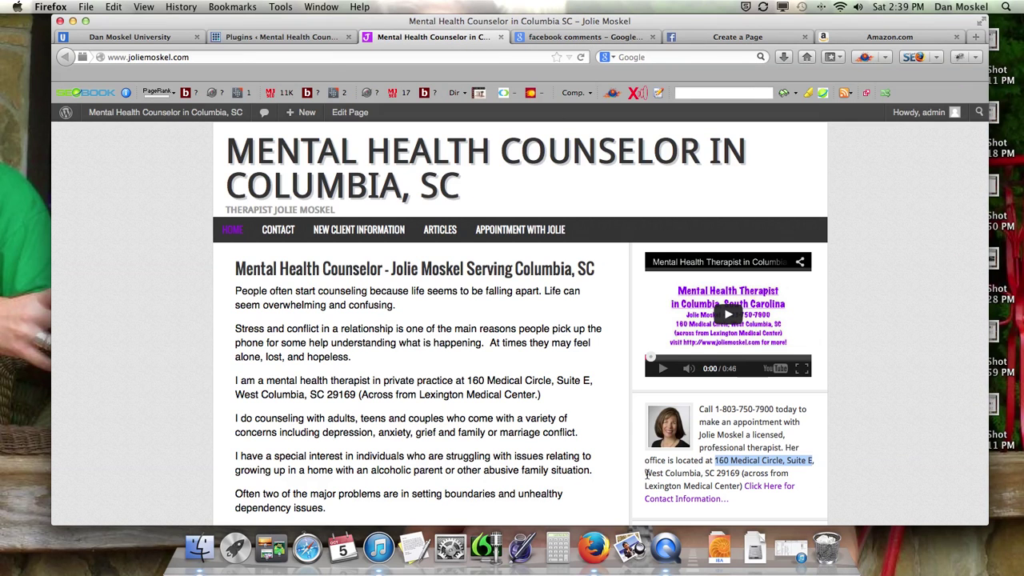
pyautogui.moveTo(646, 473); pyautogui.dragTo(703, 474)
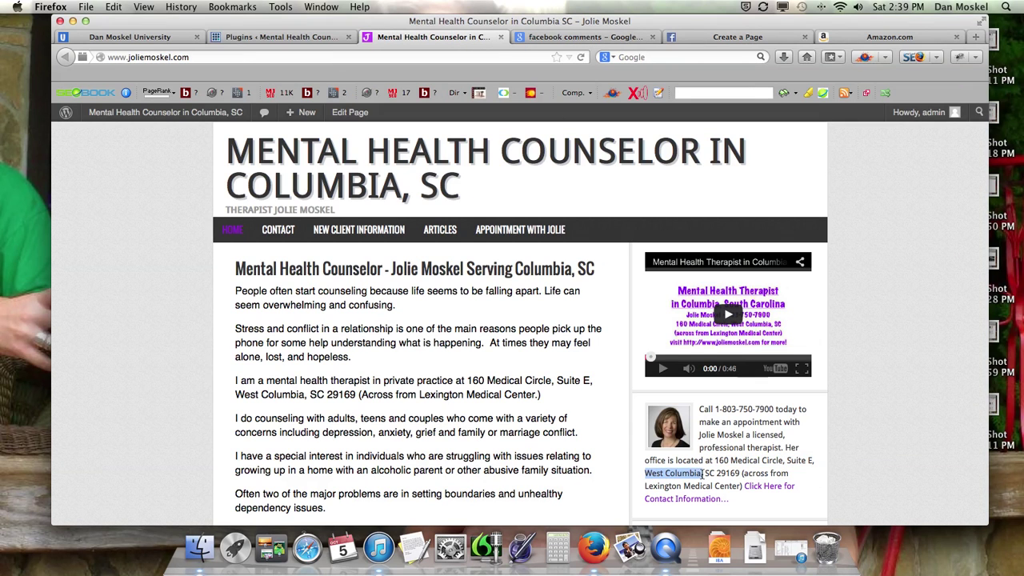
pyautogui.rightClick(685, 475)
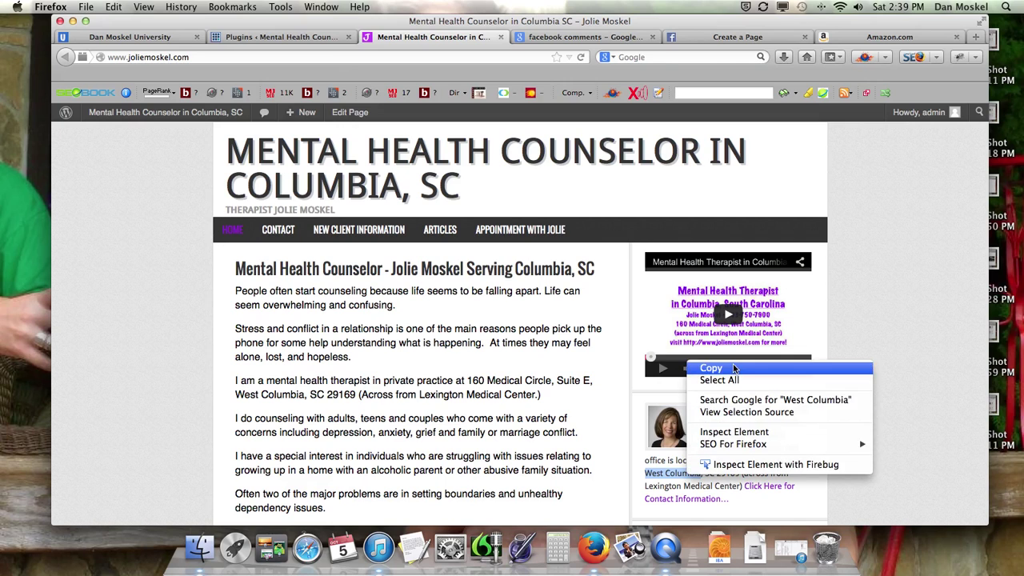
pyautogui.click(732, 368)
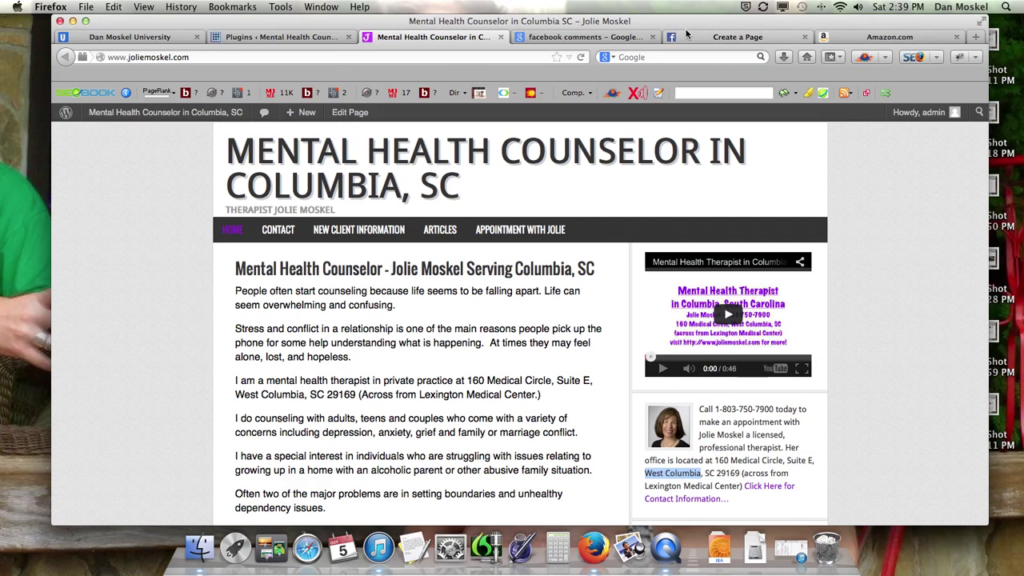
pyautogui.click(737, 37)
pyautogui.click(210, 215)
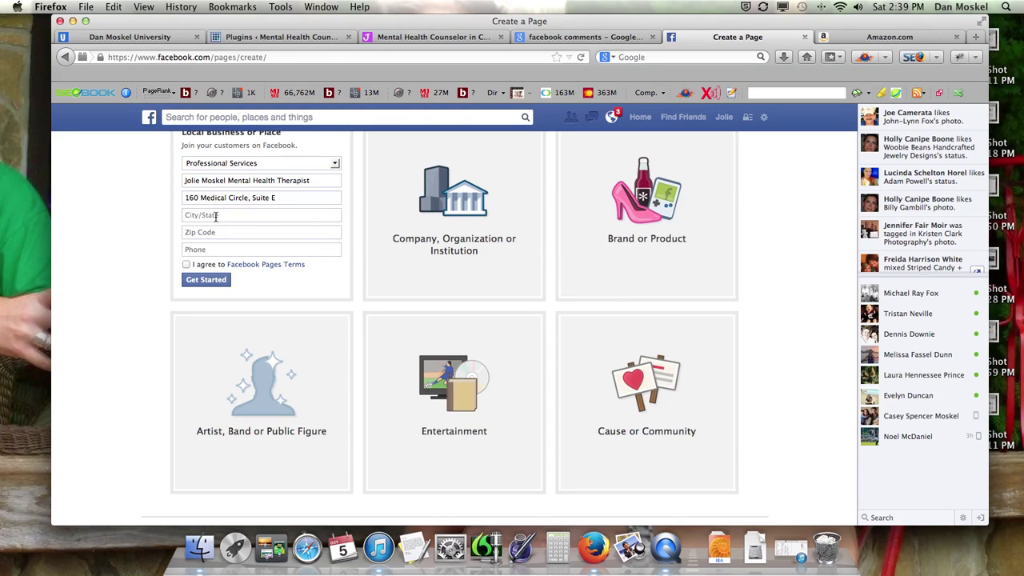
pyautogui.press('super+v')
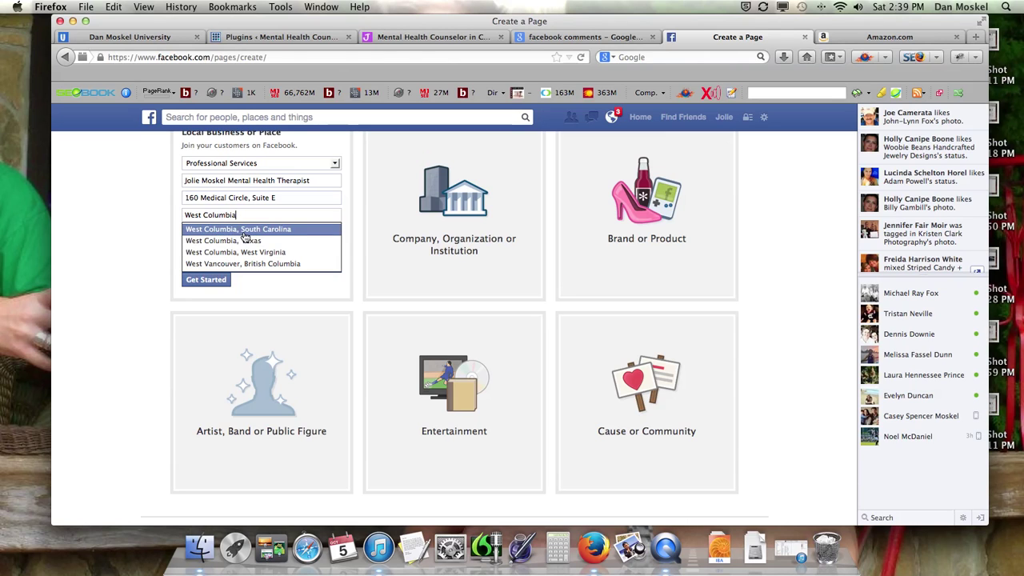
pyautogui.click(240, 230)
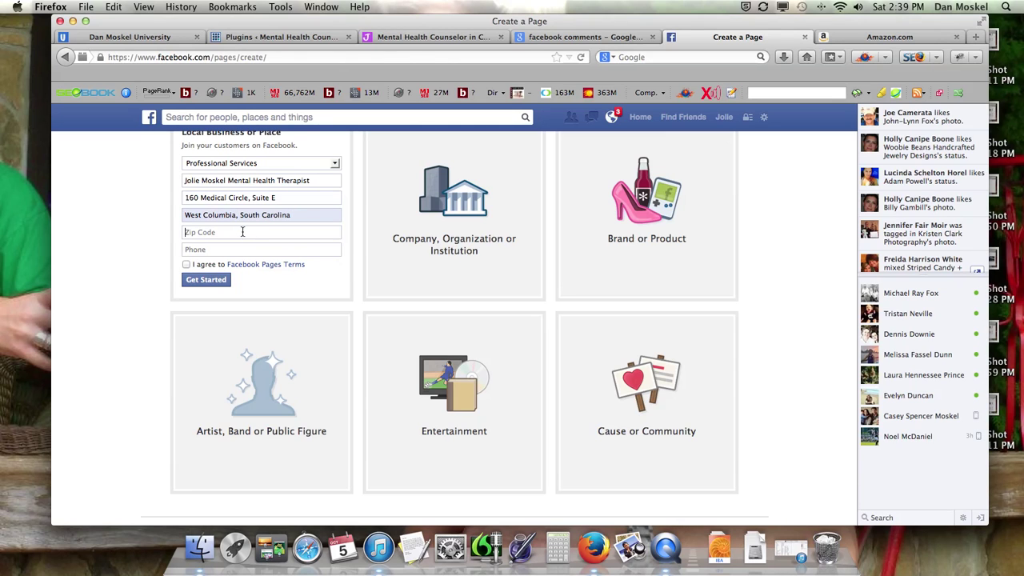
# Step: Enter the office ZIP code from the website in the Zip Code field
pyautogui.click(432, 37)
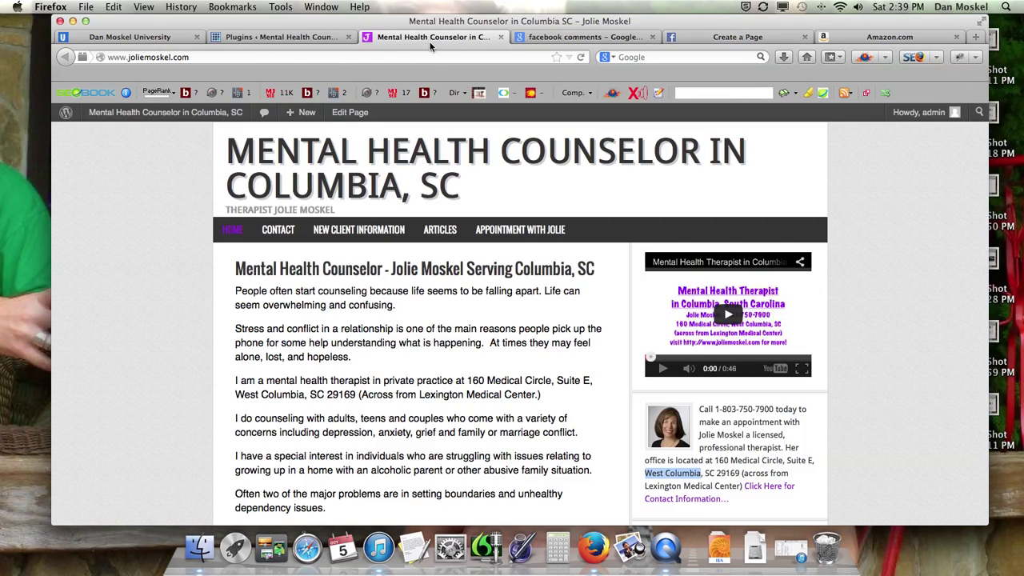
pyautogui.moveTo(716, 473); pyautogui.dragTo(739, 473)
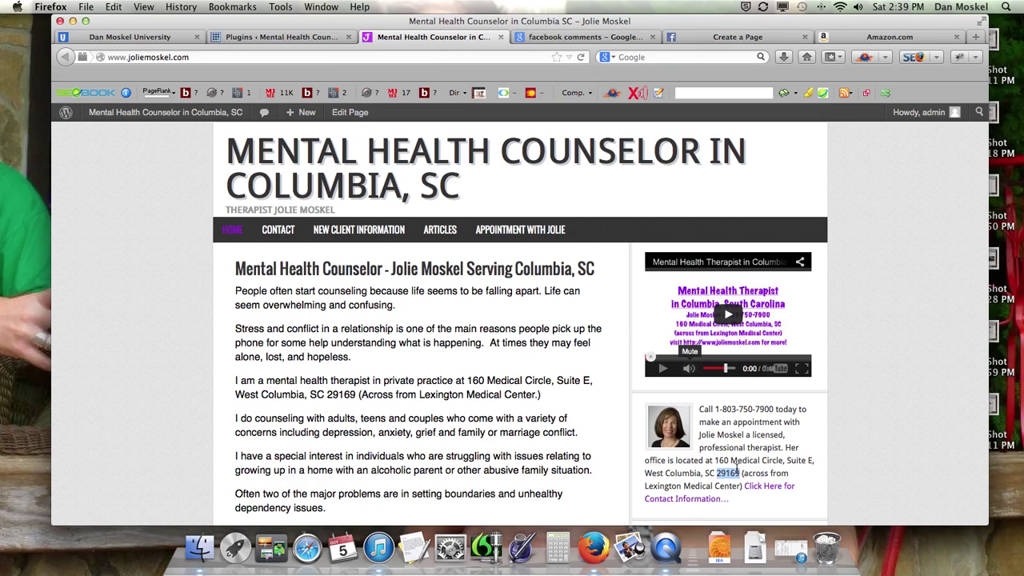
pyautogui.click(890, 36)
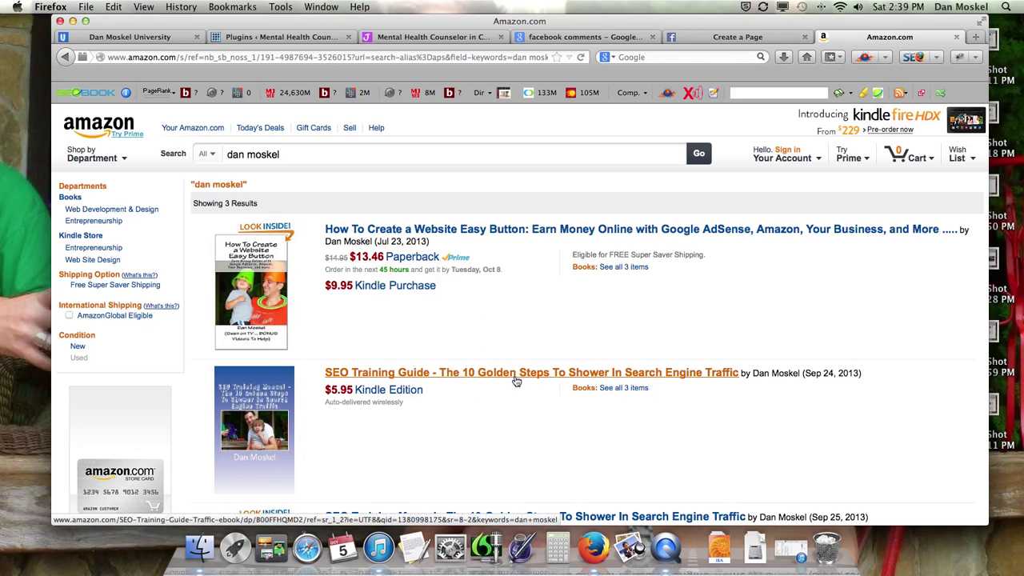
pyautogui.click(405, 39)
pyautogui.click(706, 37)
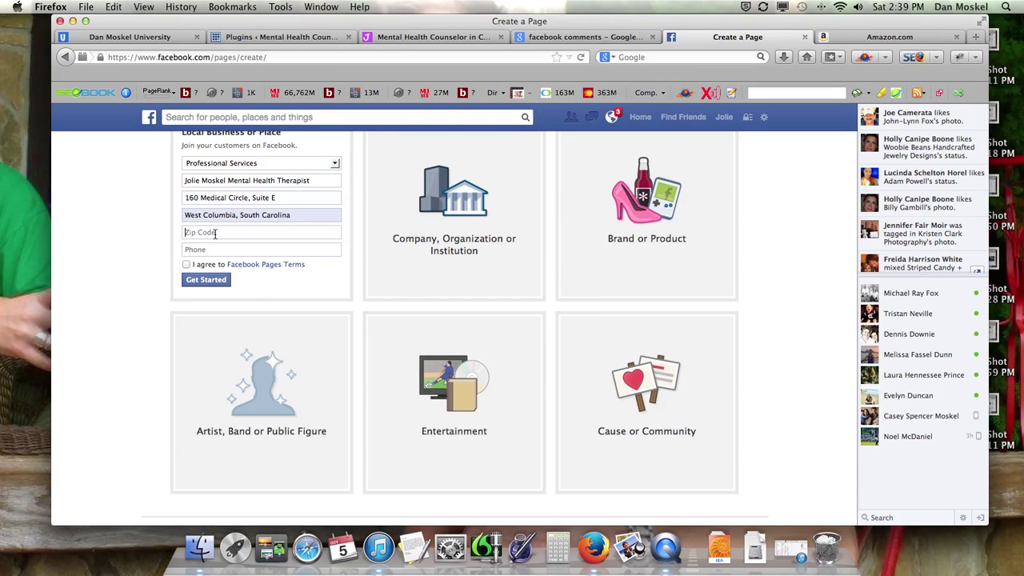
pyautogui.write('29169')
# Step: Fill in the office phone number, accept the Facebook Pages Terms, and submit with Get Started
pyautogui.click(428, 37)
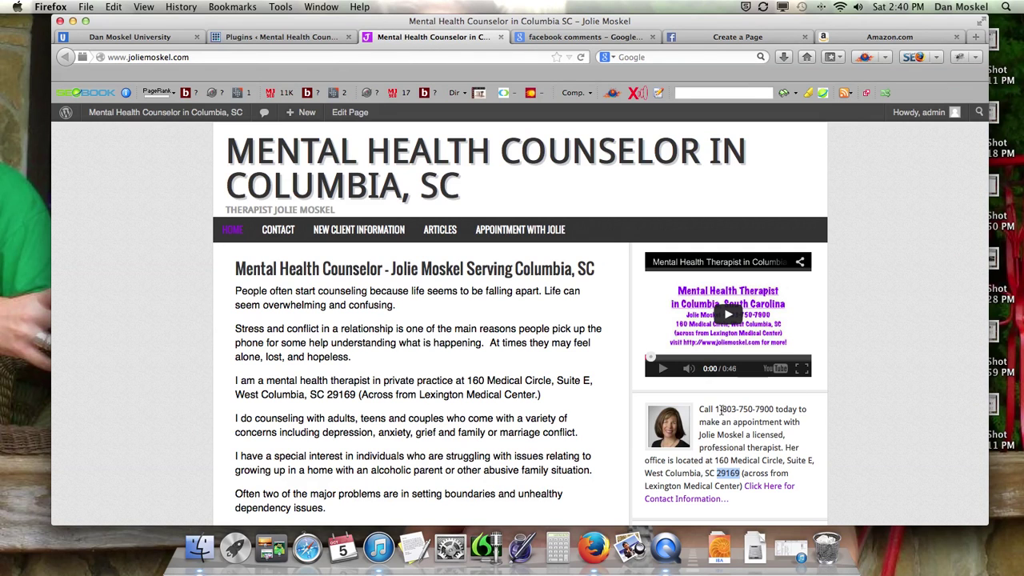
pyautogui.moveTo(721, 409); pyautogui.dragTo(775, 409)
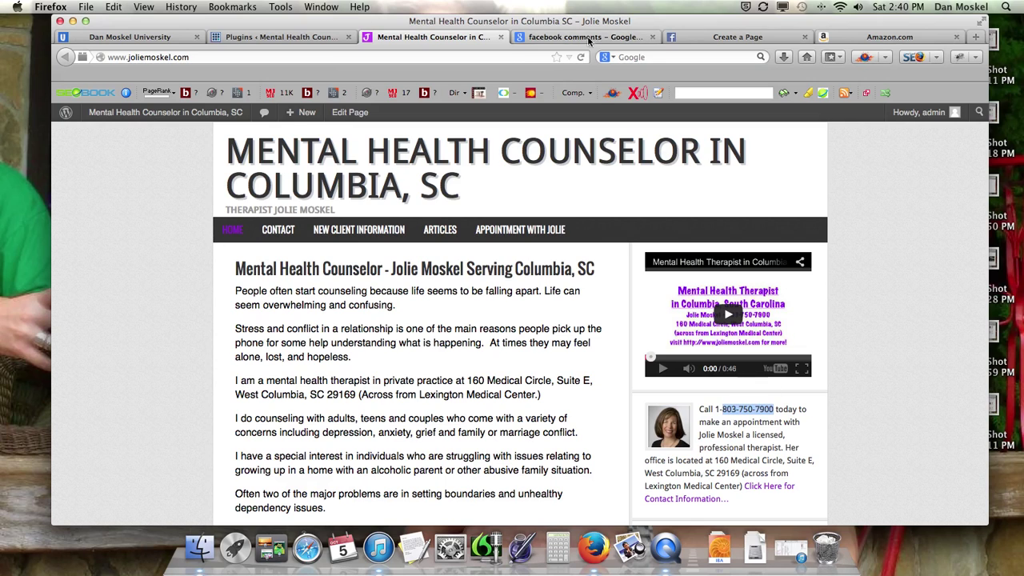
pyautogui.click(737, 37)
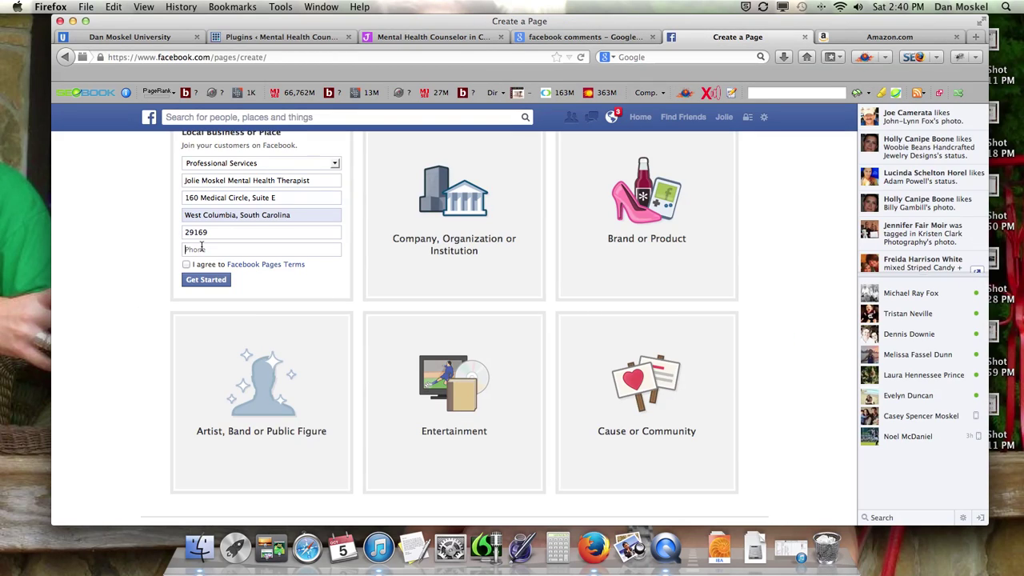
pyautogui.click(201, 248)
pyautogui.click(204, 267)
pyautogui.click(186, 265)
pyautogui.click(207, 280)
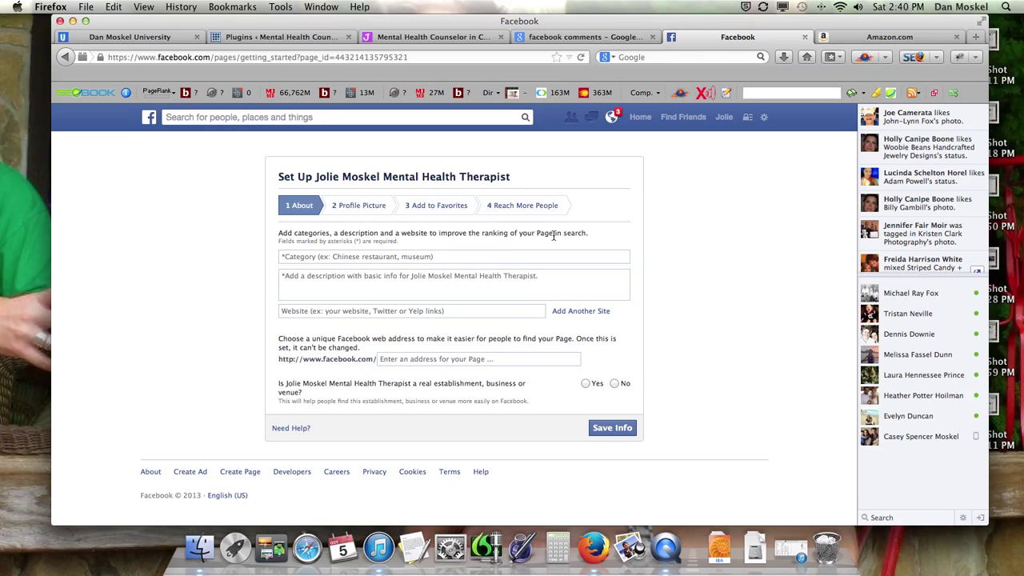
# Step: In a new tab, search Google for the therapist's name and scroll through the results
pyautogui.click(975, 37)
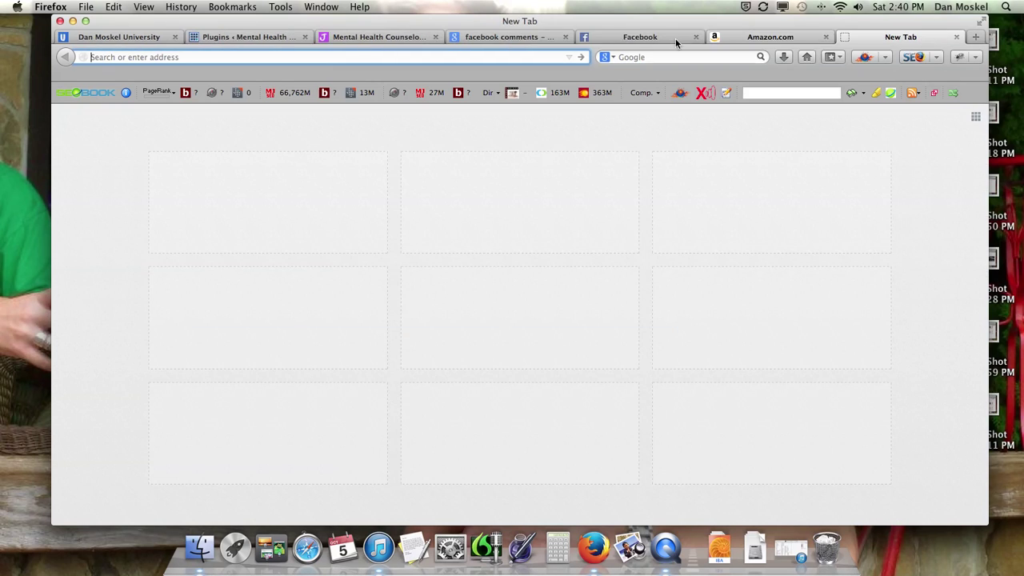
pyautogui.click(672, 56)
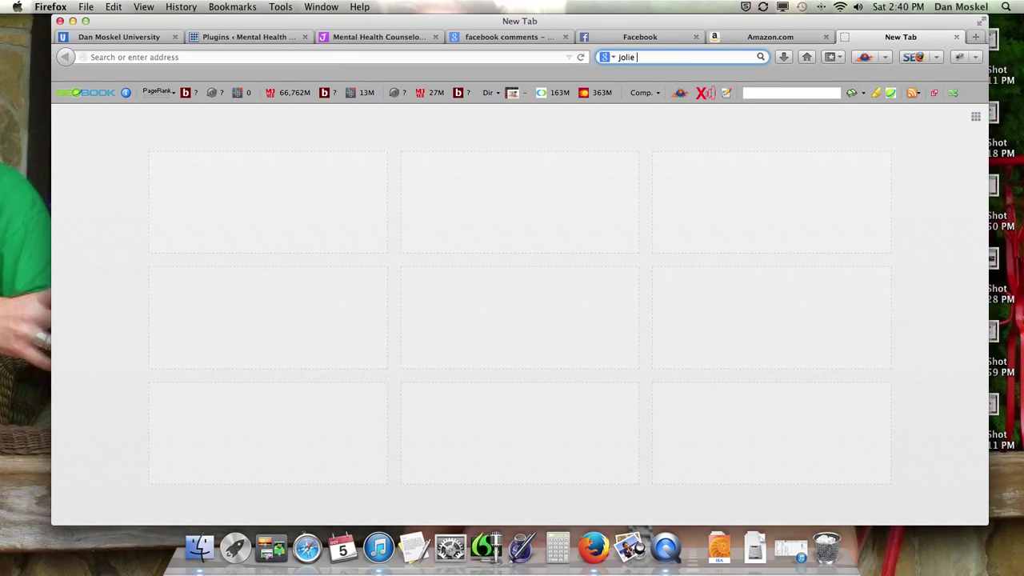
pyautogui.press('Return')
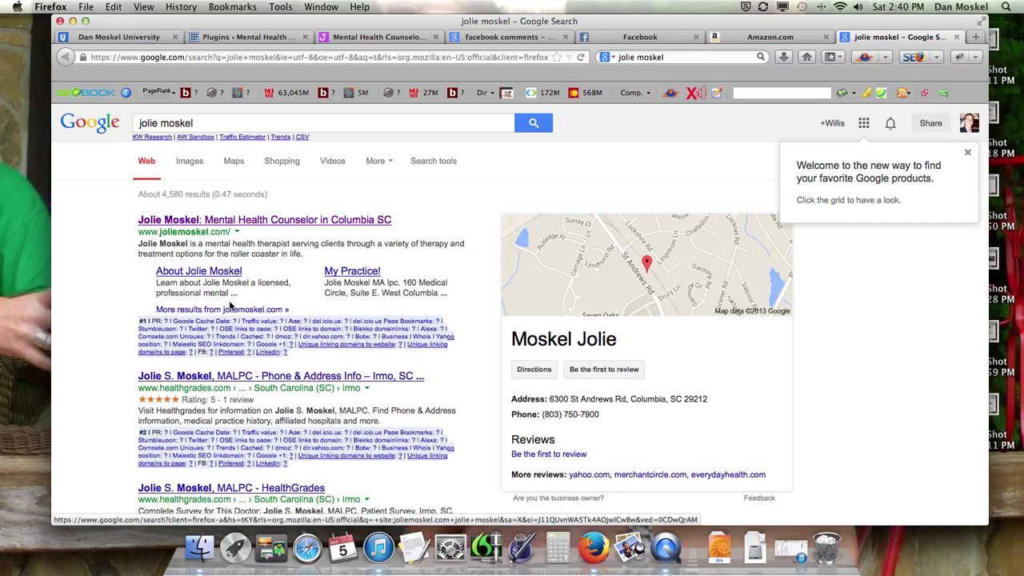
pyautogui.scroll(-3, 211, 384)
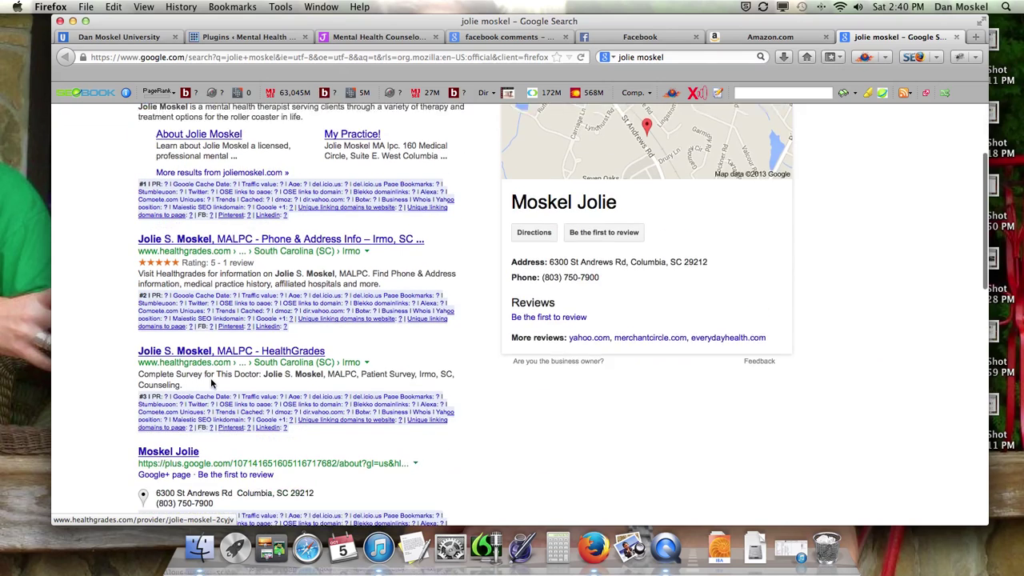
pyautogui.scroll(-1, 211, 384)
pyautogui.scroll(1, 208, 383)
pyautogui.scroll(-2, 206, 382)
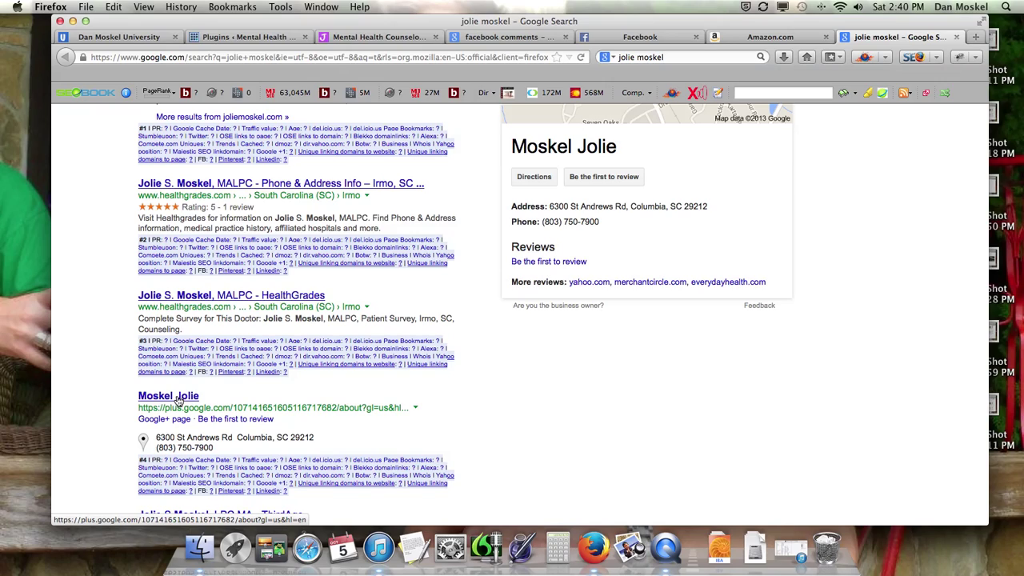
pyautogui.scroll(-5, 178, 400)
pyautogui.scroll(5, 200, 320)
pyautogui.scroll(-1, 206, 292)
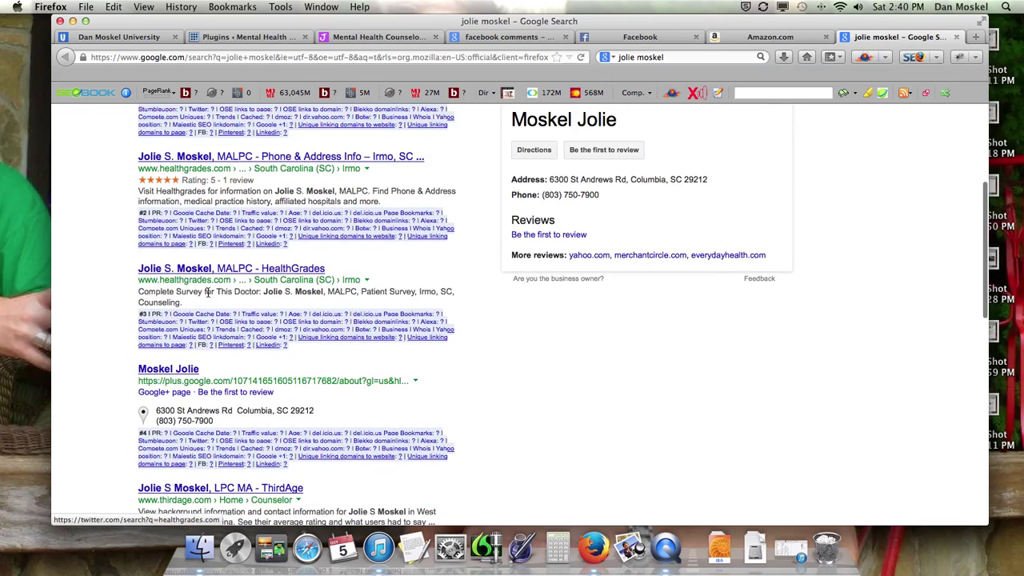
pyautogui.scroll(4, 240, 304)
pyautogui.scroll(1, 284, 295)
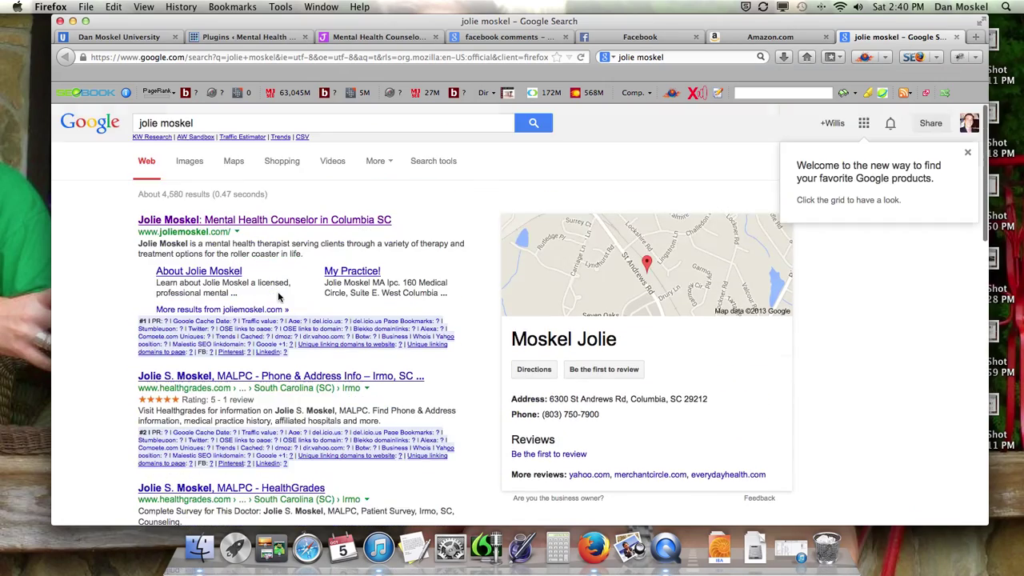
pyautogui.scroll(-10, 235, 416)
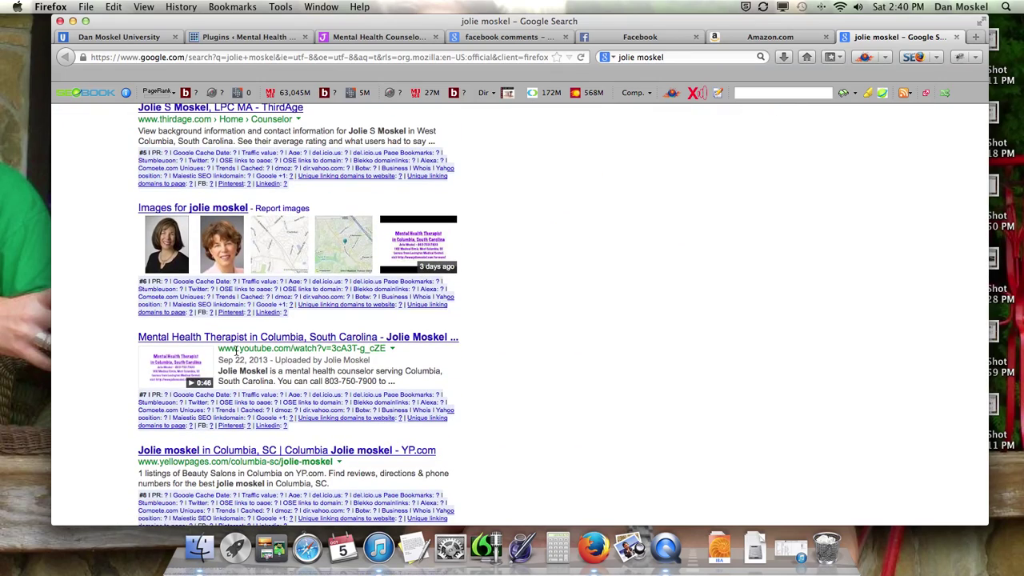
pyautogui.scroll(-5, 236, 350)
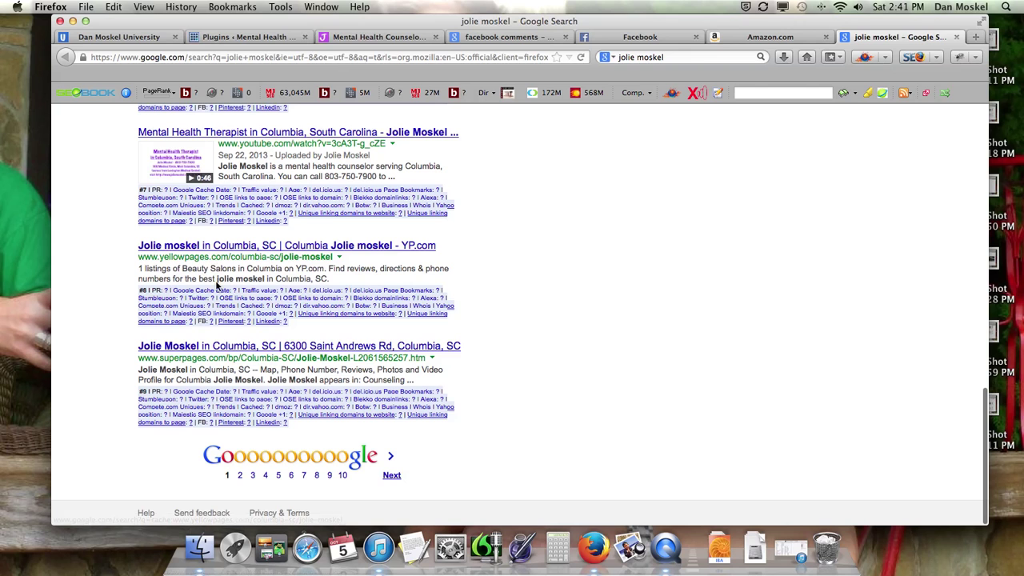
pyautogui.scroll(15, 241, 324)
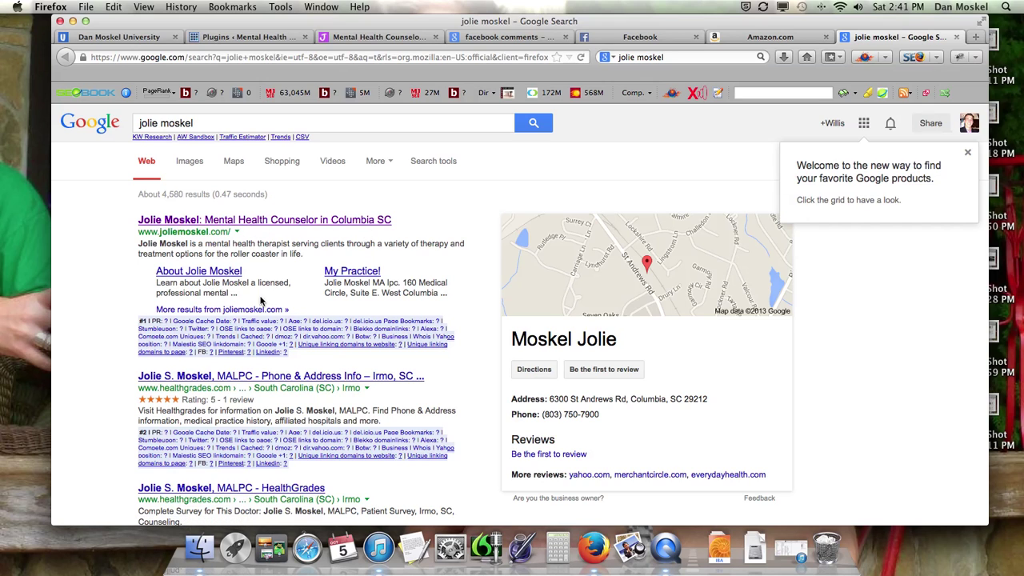
# Step: Scroll through the Google results to review her website and the Columbia, SC local listing
pyautogui.scroll(-3, 192, 284)
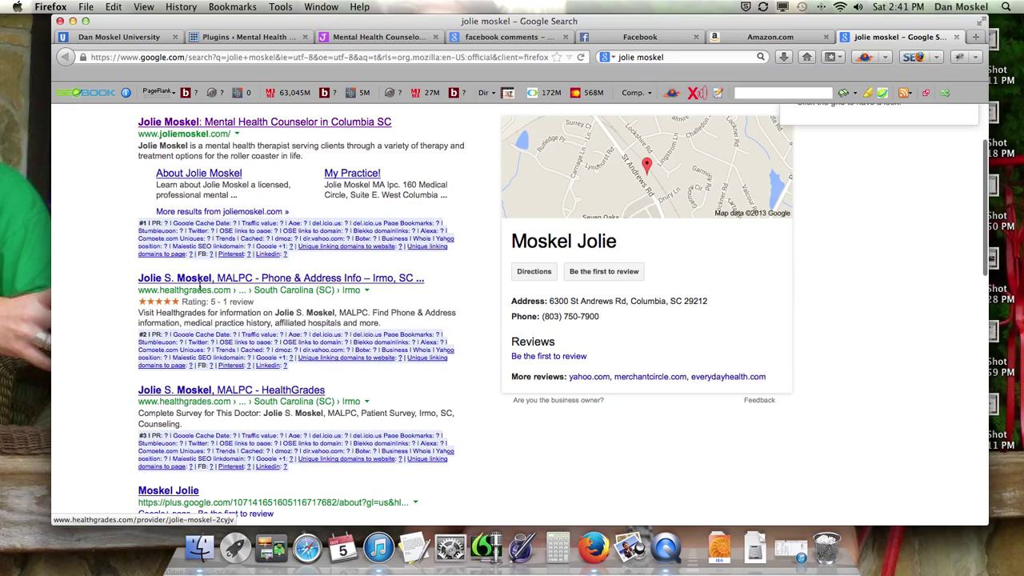
pyautogui.scroll(-1, 212, 290)
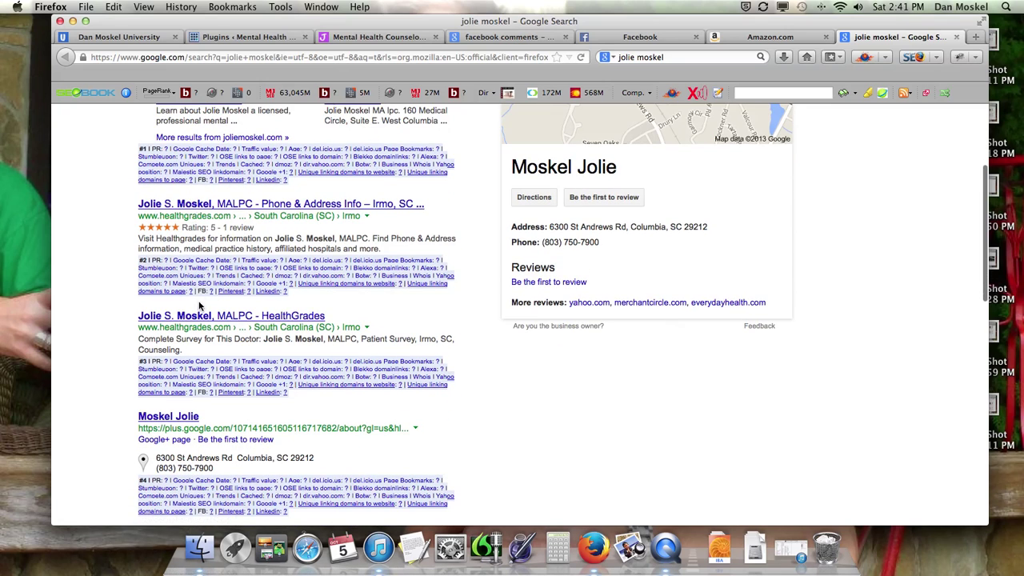
pyautogui.scroll(-2, 215, 318)
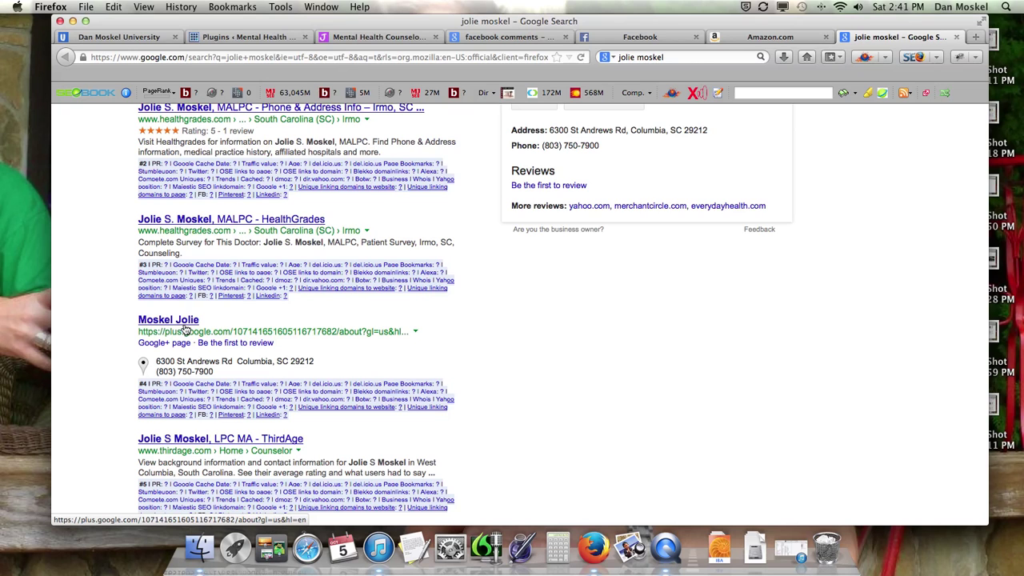
pyautogui.scroll(-3, 186, 328)
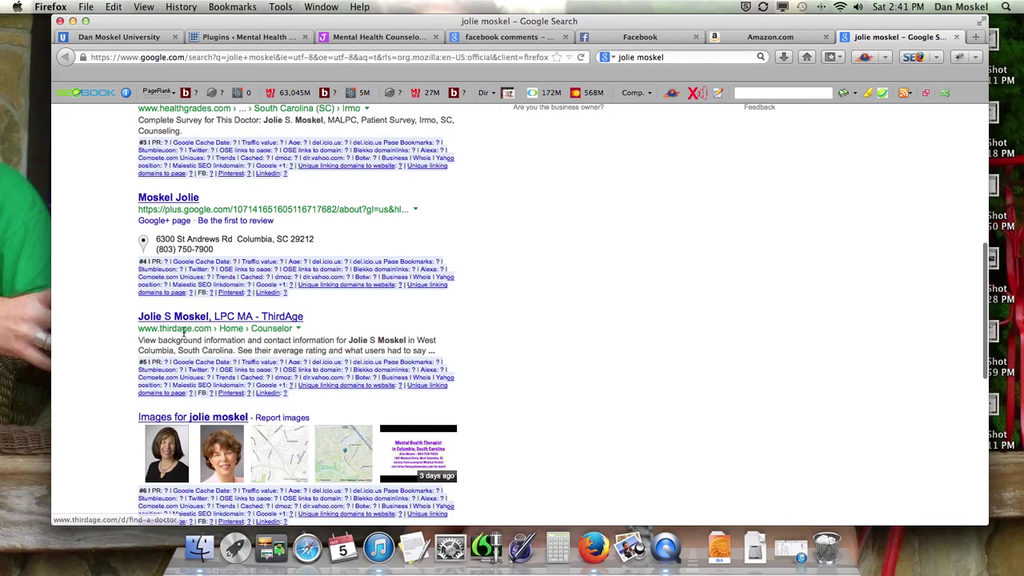
pyautogui.scroll(-3, 230, 322)
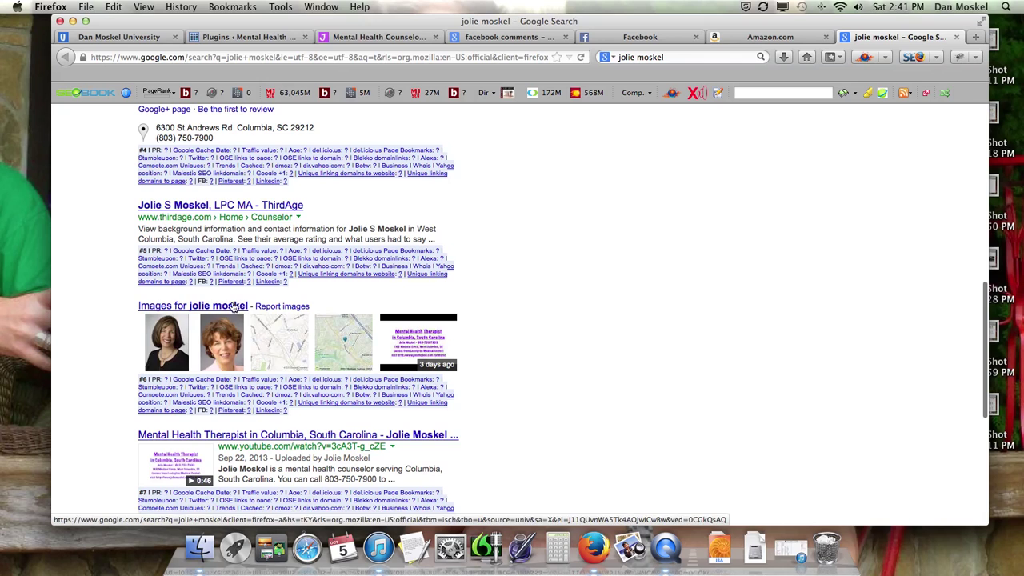
pyautogui.scroll(-3, 256, 304)
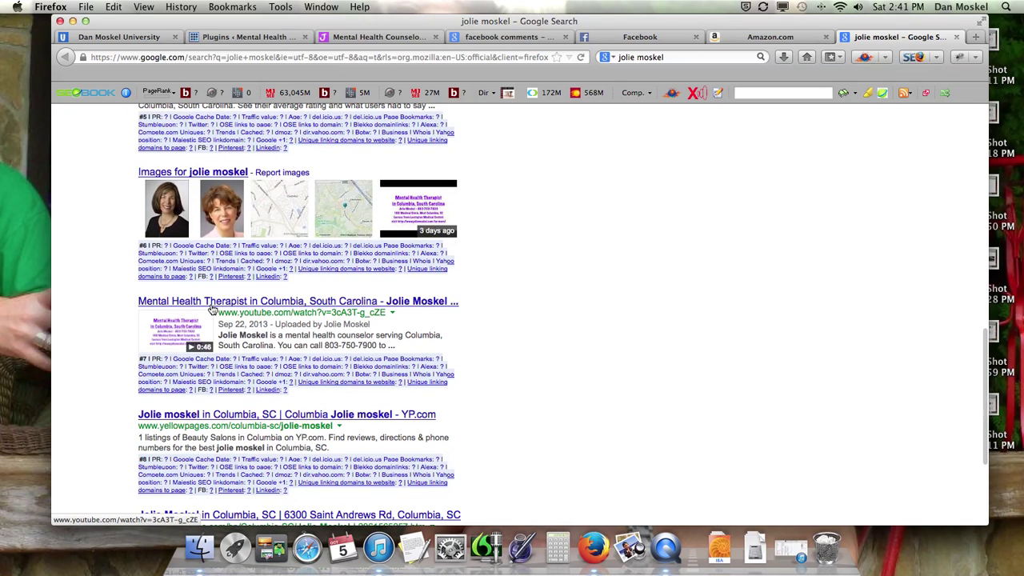
pyautogui.scroll(-3, 224, 316)
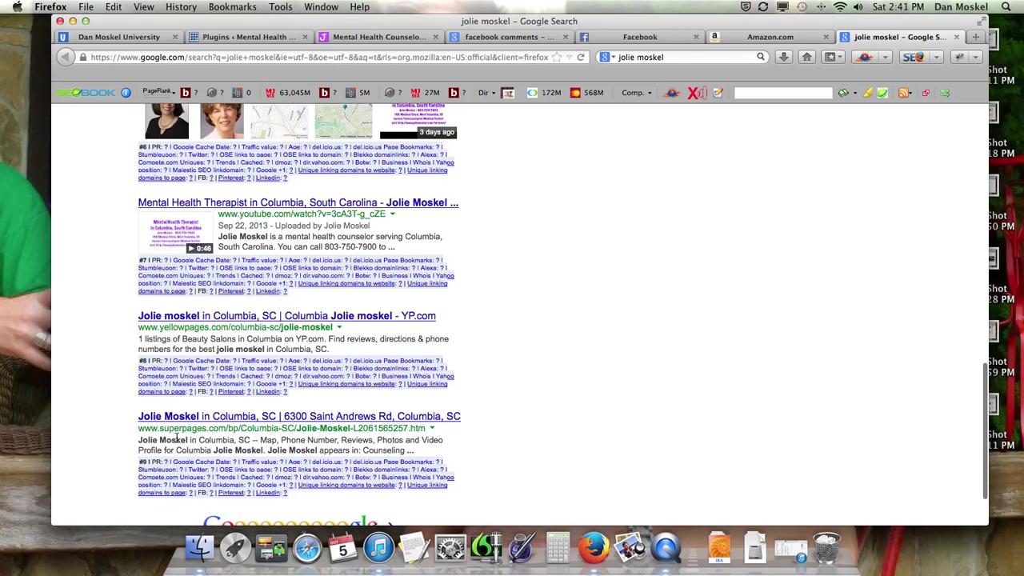
pyautogui.scroll(5, 194, 424)
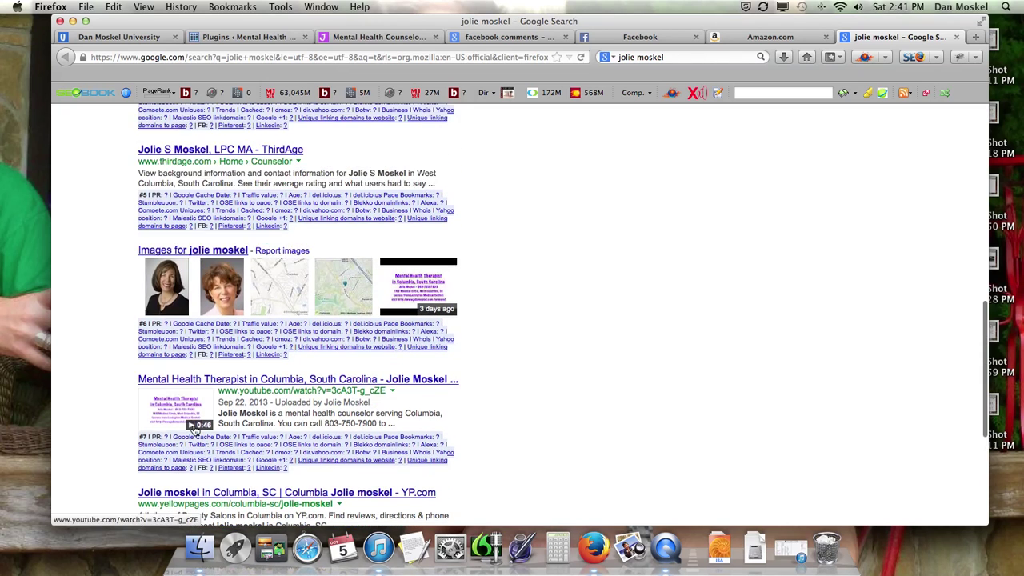
pyautogui.scroll(10, 195, 425)
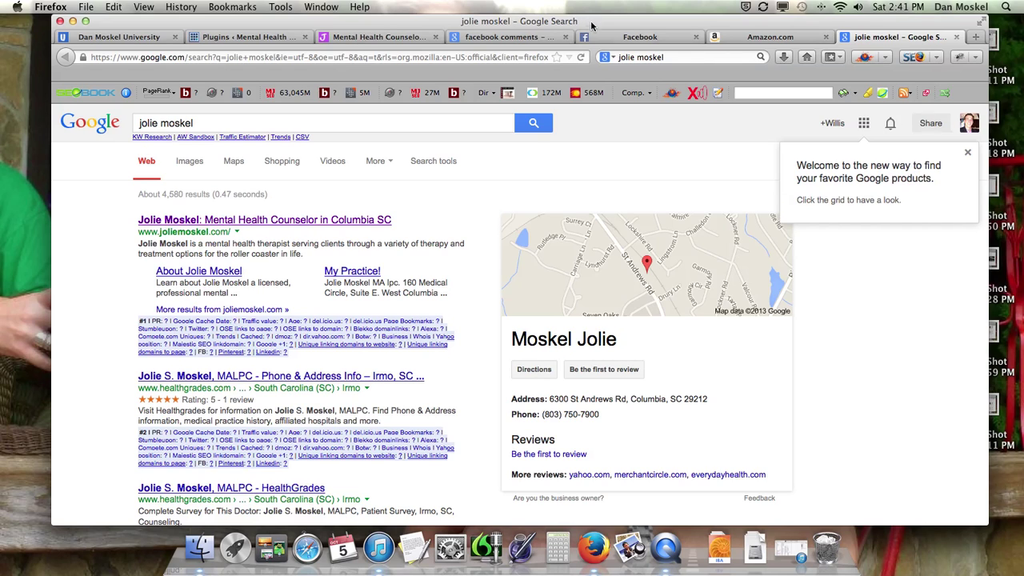
pyautogui.press('super+Tab')
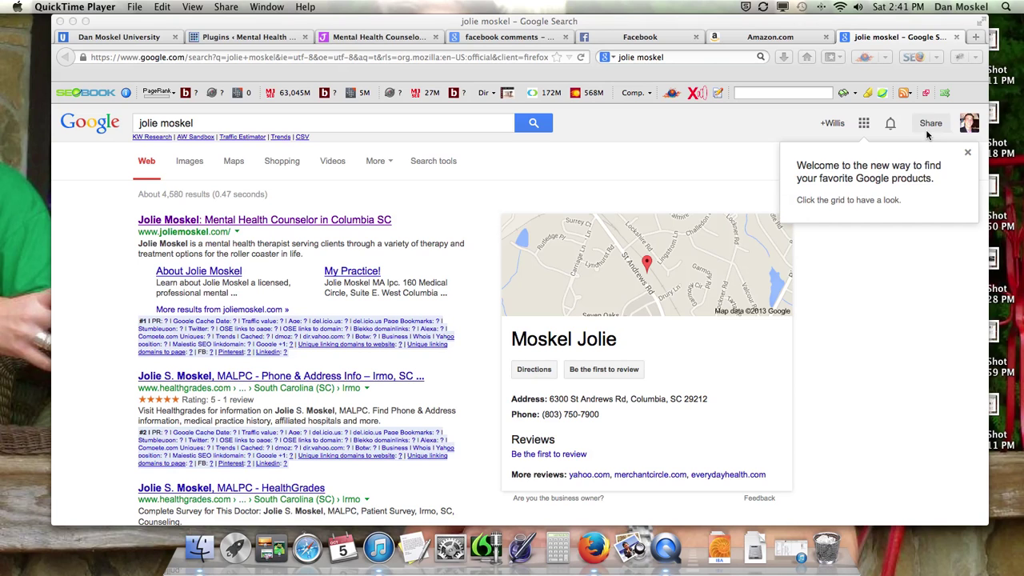
# Step: Set the page category to Counseling & Mental Health and describe her counseling serving Columbia, South Carolina
pyautogui.click(646, 36)
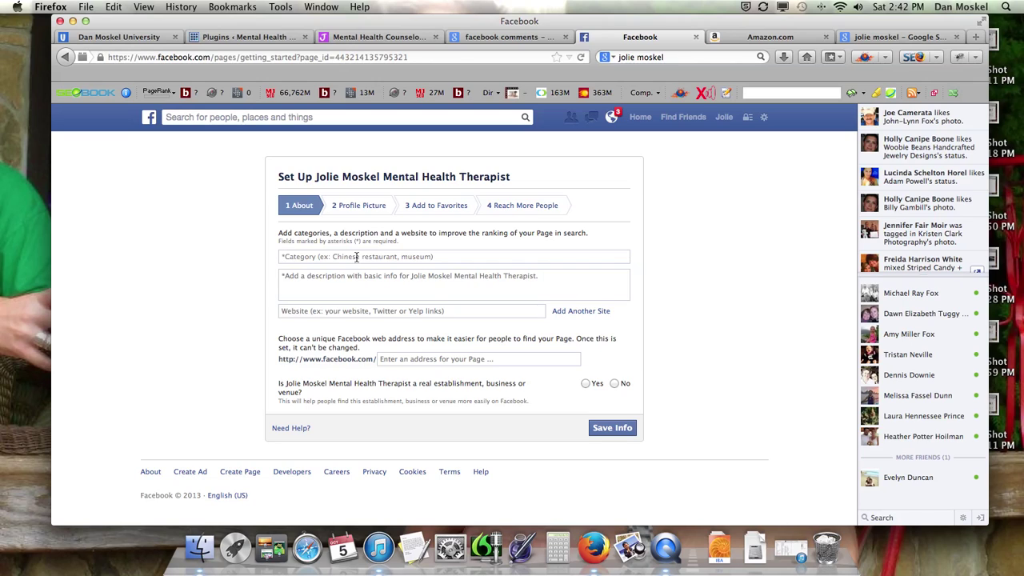
pyautogui.write('Menta')
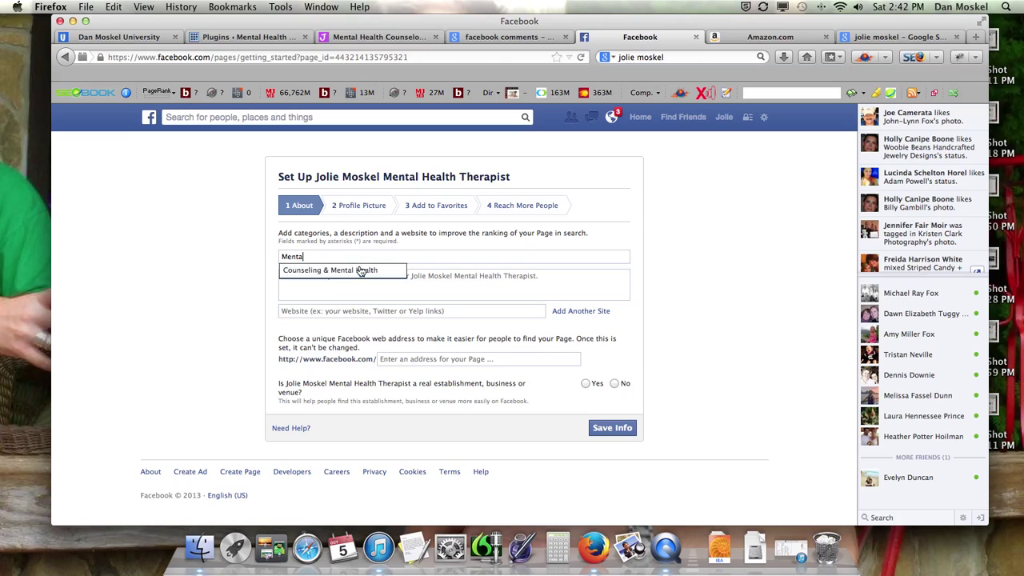
pyautogui.click(358, 269)
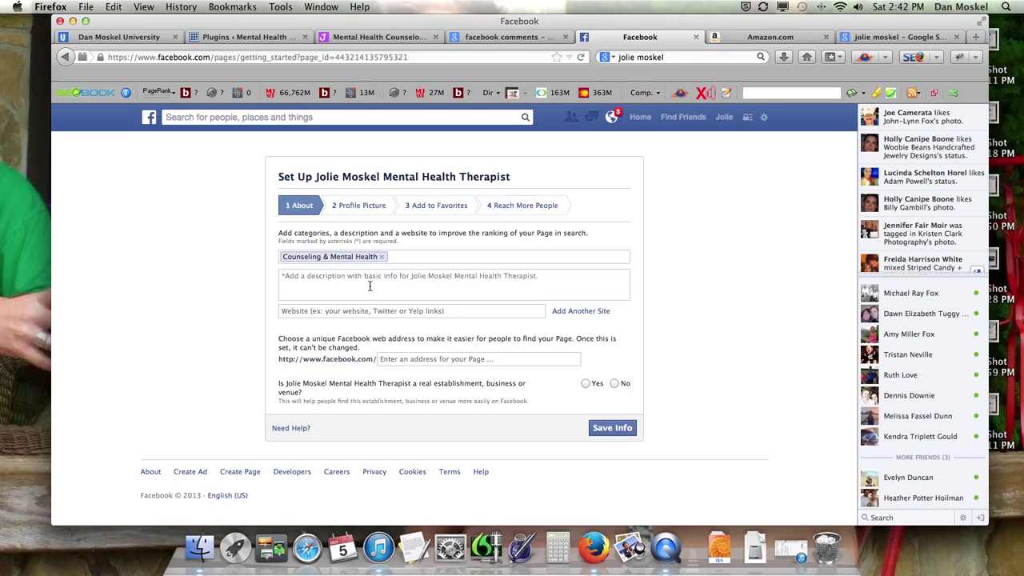
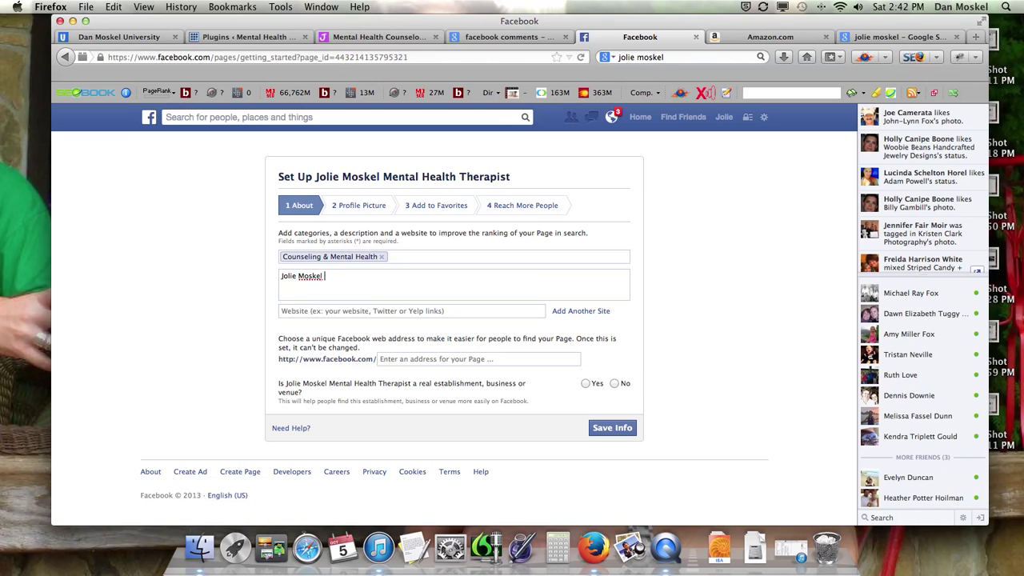
pyautogui.write('is a mental health counsel')
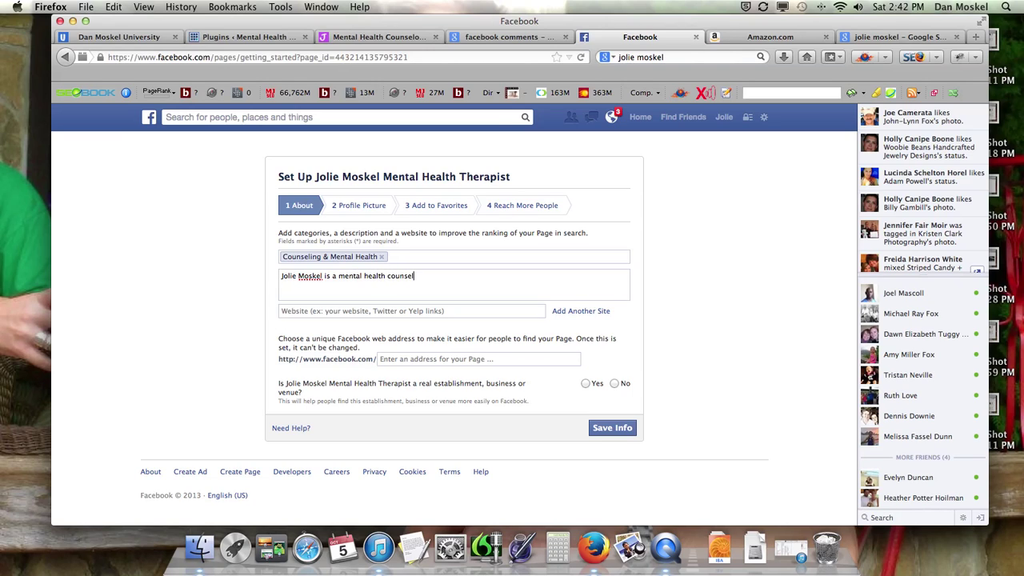
pyautogui.write('ng the local Columbia, South Carol')
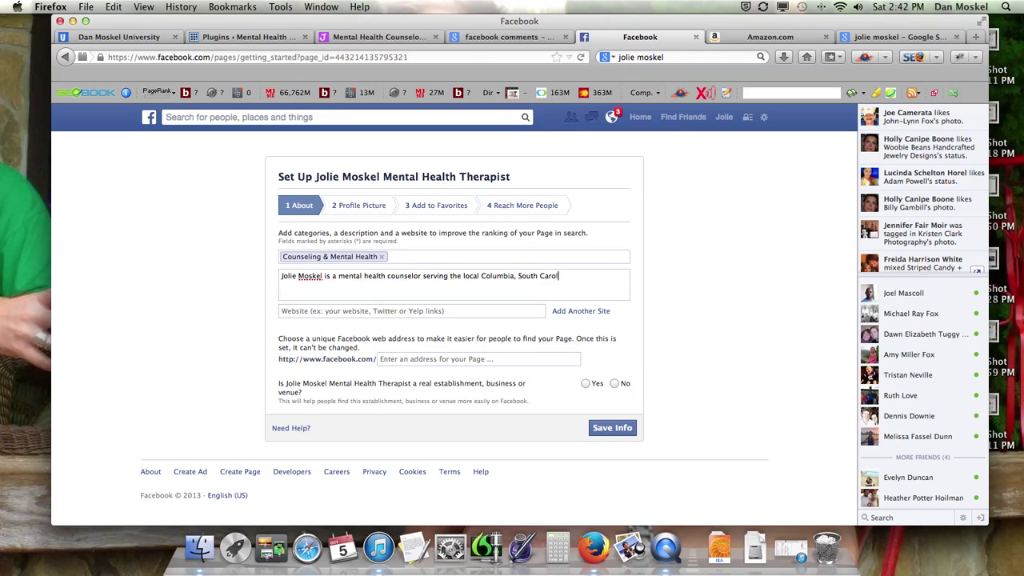
pyautogui.write('ina')
pyautogui.write('and surrounding areas.')
# Step: Put the therapist's website URL, cut from the website tab, into the Website field
pyautogui.click(444, 308)
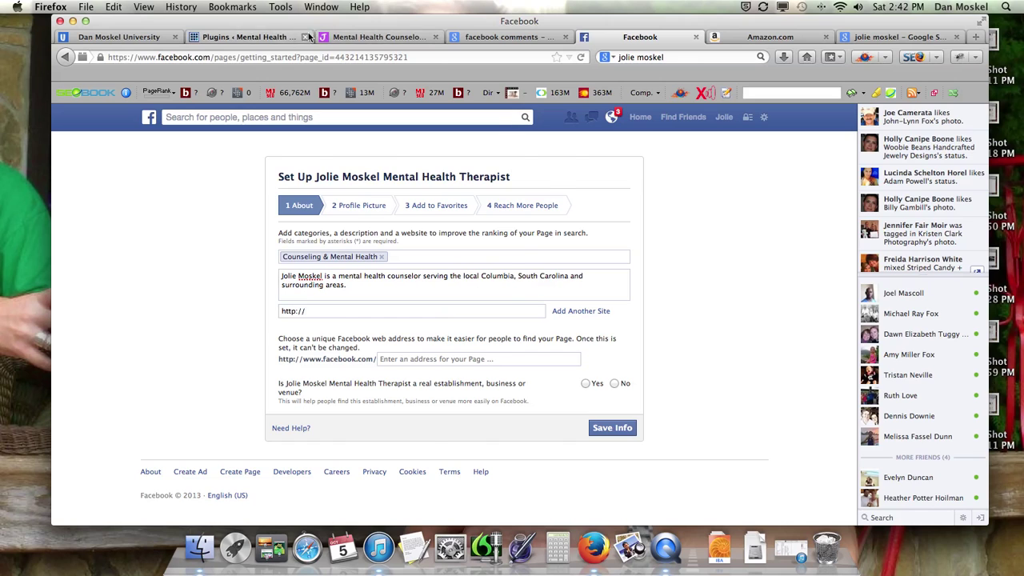
pyautogui.click(377, 37)
pyautogui.rightClick(166, 60)
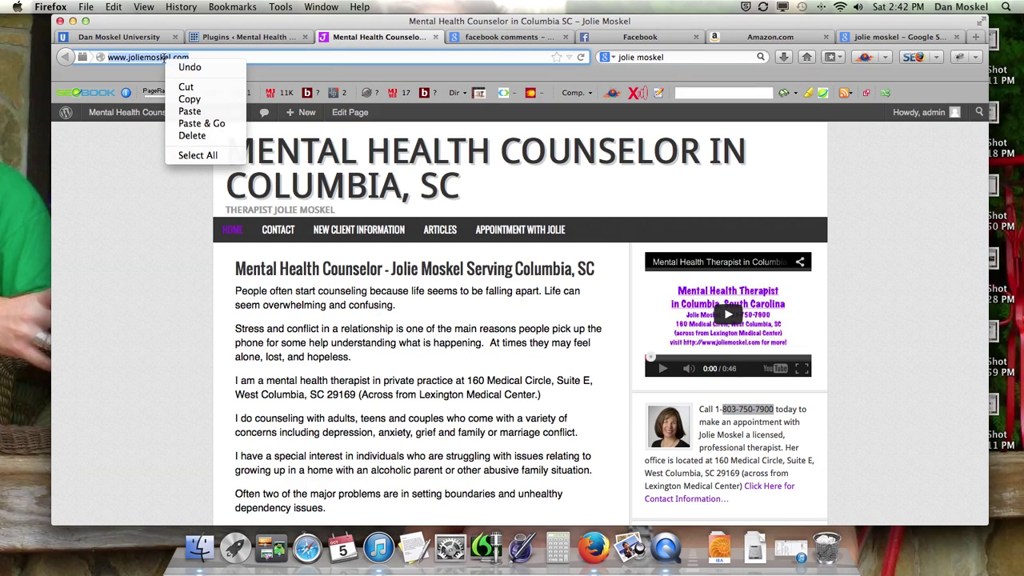
pyautogui.click(202, 88)
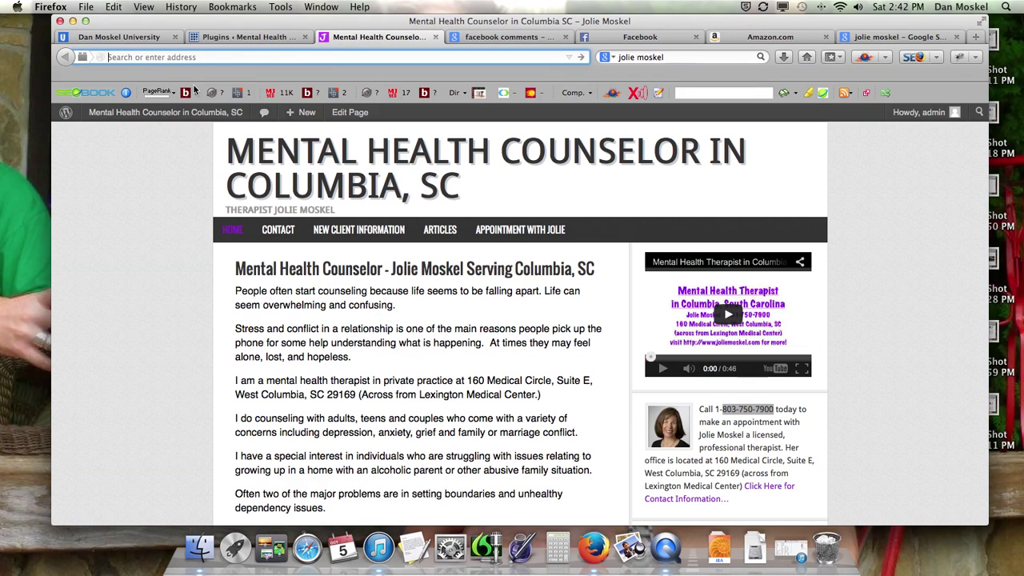
pyautogui.click(608, 37)
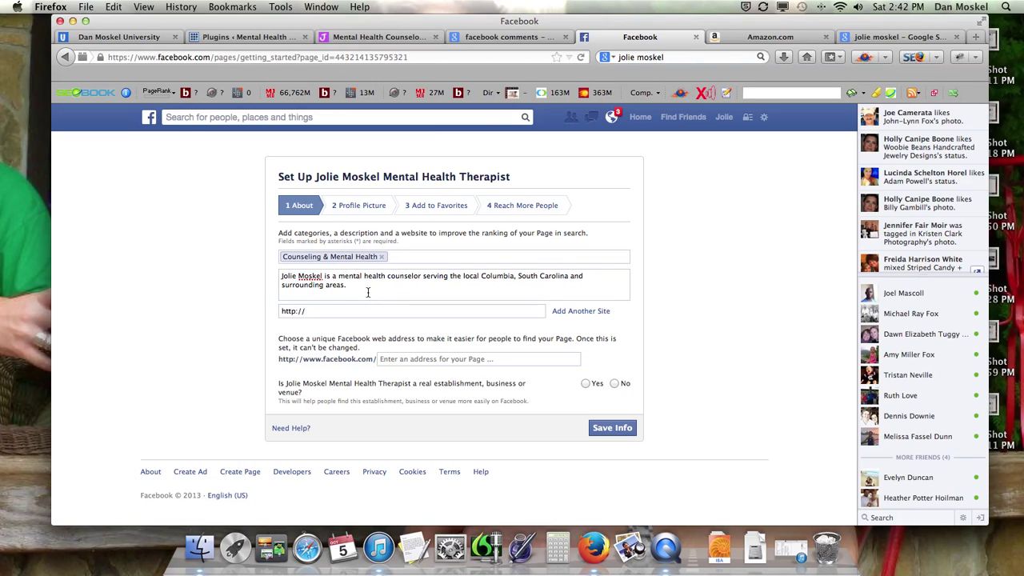
pyautogui.press('BackSpace')
pyautogui.press('BackSpace')
pyautogui.press('BackSpace')
pyautogui.press('BackSpace')
pyautogui.press('BackSpace')
pyautogui.press('BackSpace')
pyautogui.press('BackSpace')
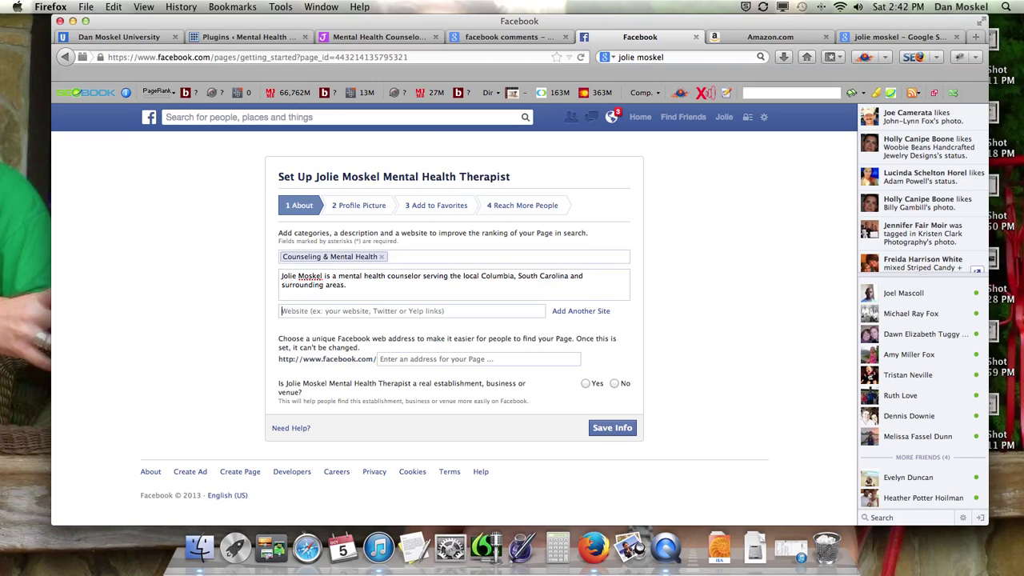
pyautogui.press('super+v')
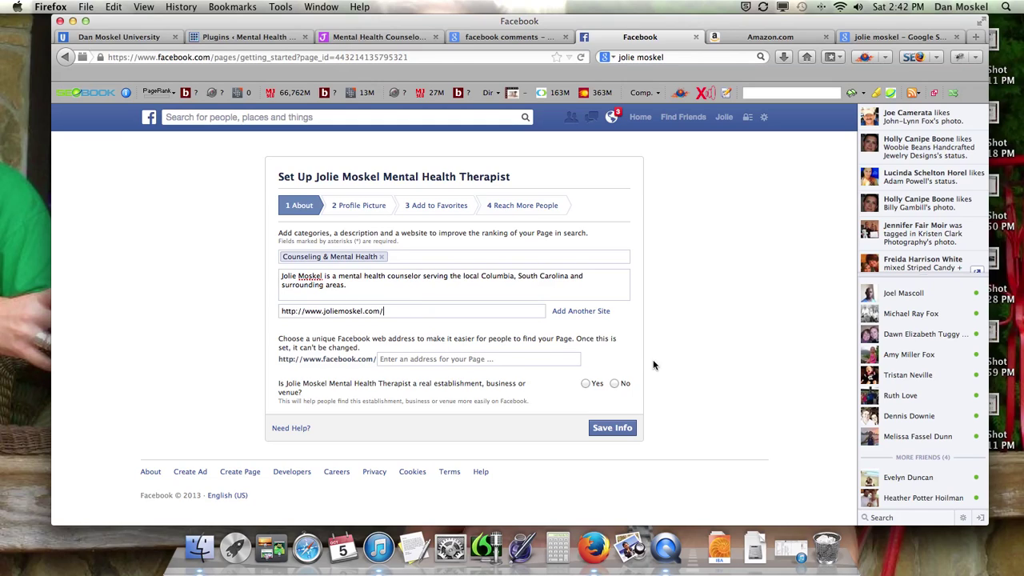
# Step: Enter a custom Facebook page address based on her name and answer Yes for real establishment
pyautogui.click(470, 359)
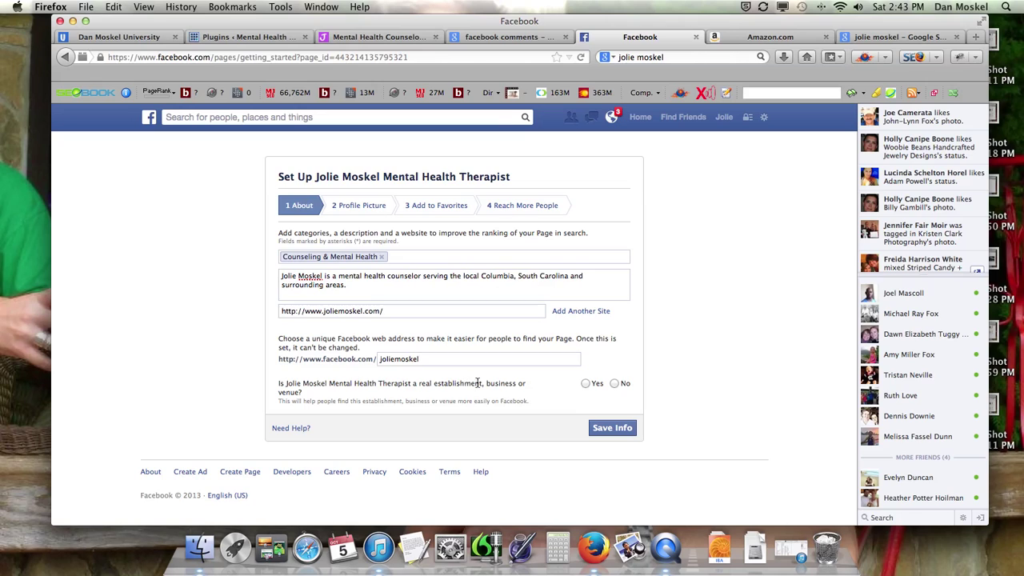
pyautogui.click(585, 384)
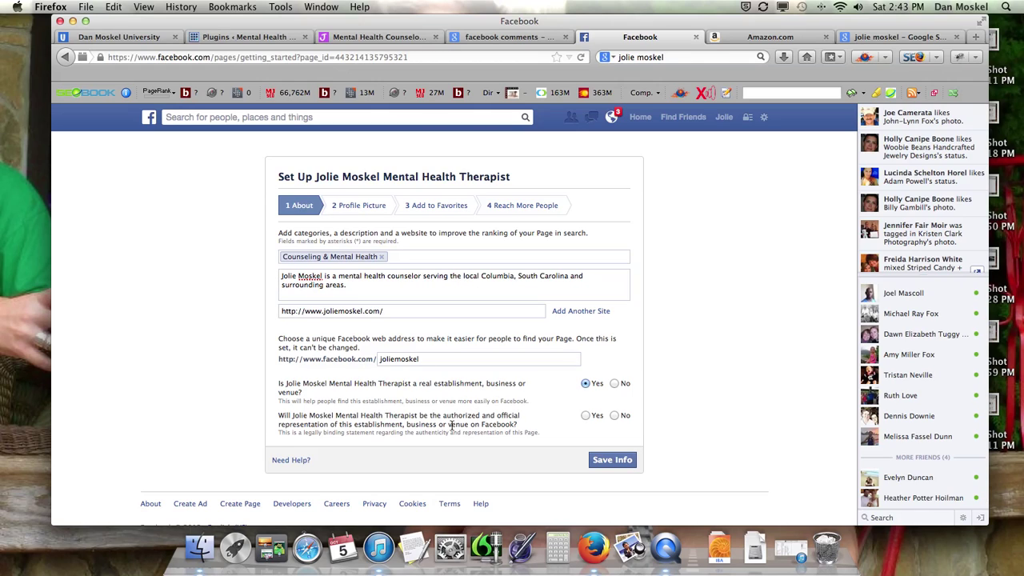
# Step: Confirm Yes as the authorized representative and save the About info, appending 'p' to the taken address
pyautogui.click(586, 416)
pyautogui.click(629, 461)
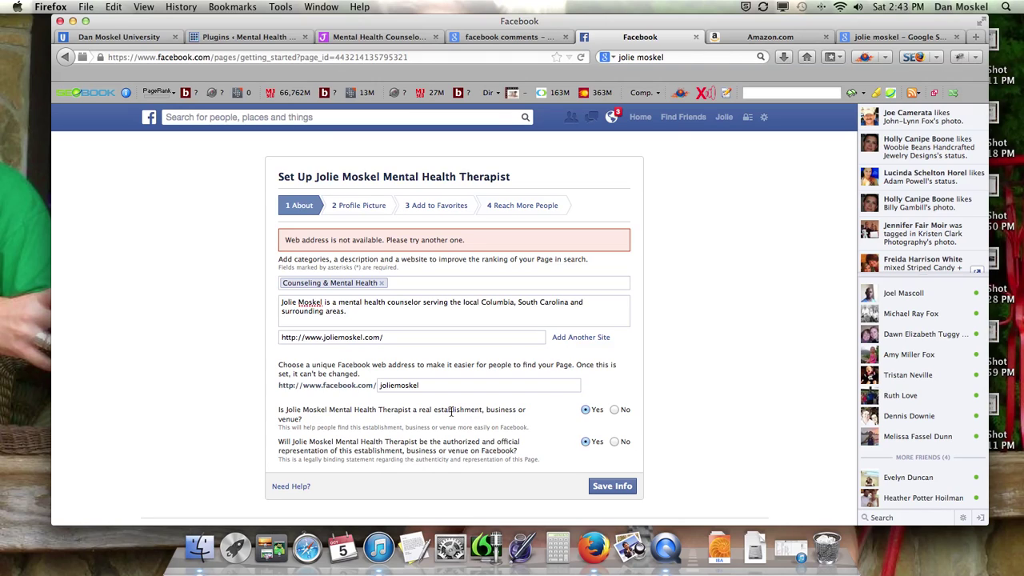
pyautogui.click(622, 486)
pyautogui.click(445, 384)
pyautogui.write('page')
pyautogui.click(610, 486)
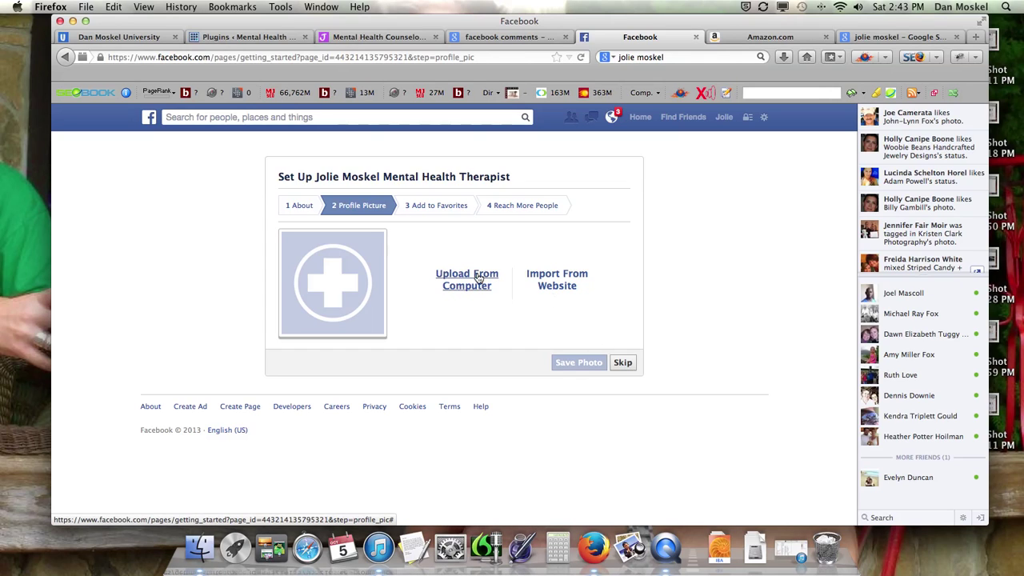
# Step: Skip the profile picture, add the page to Favorites, and continue to Reach More People
pyautogui.click(623, 364)
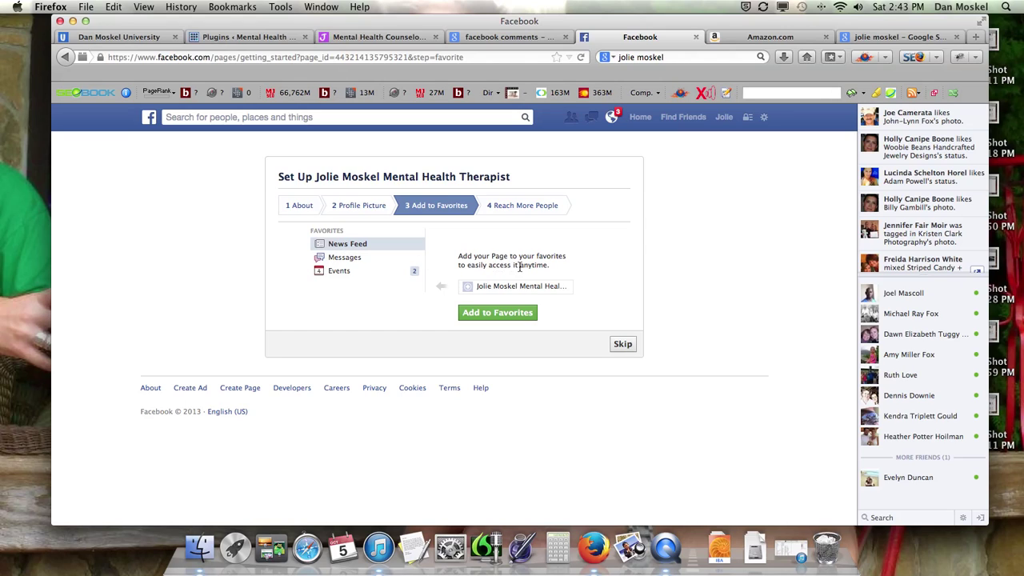
pyautogui.click(512, 320)
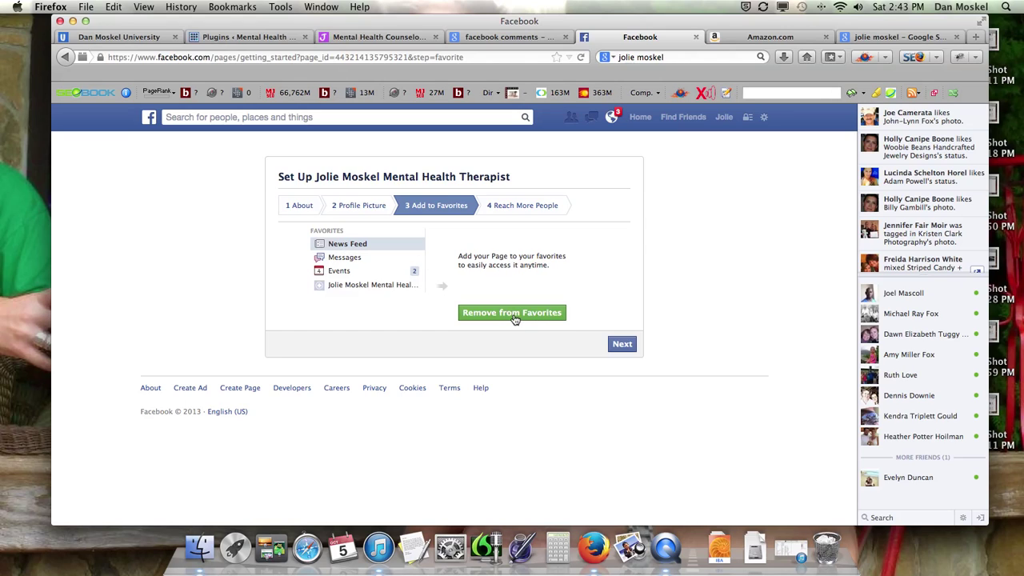
pyautogui.click(628, 347)
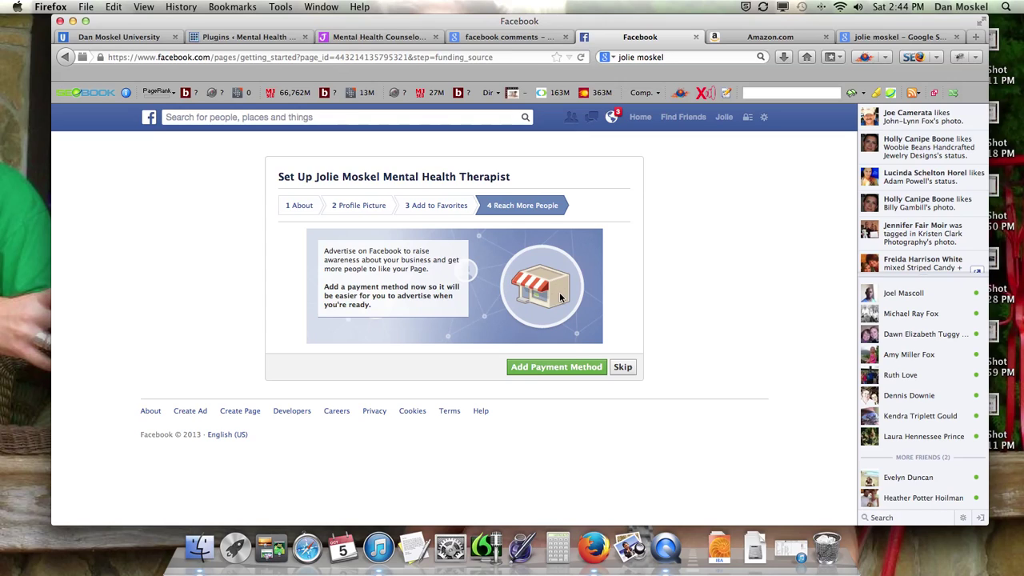
# Step: Skip adding an advertising payment method so the finished page loads
pyautogui.click(630, 370)
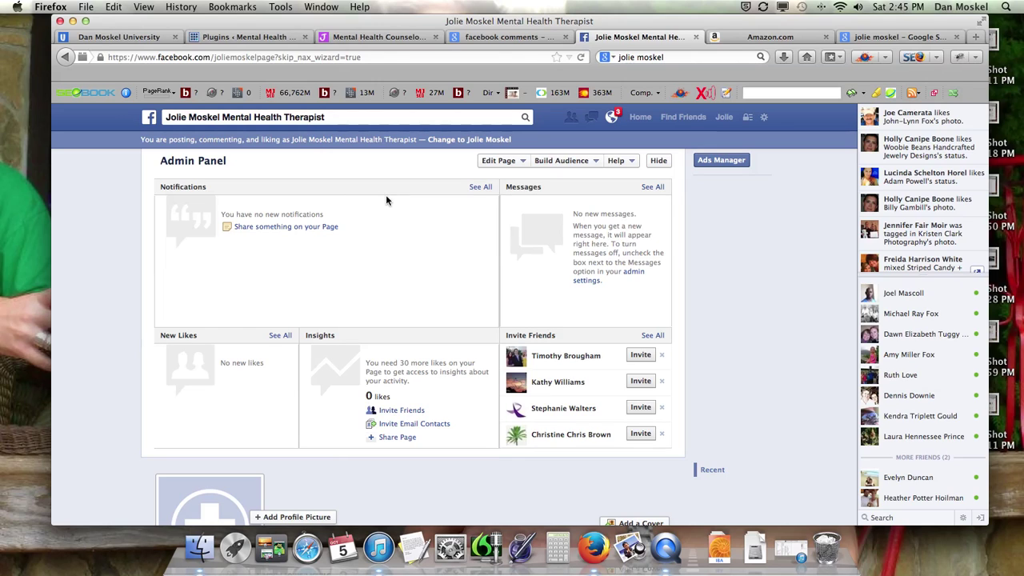
# Step: Scroll down the therapist's page to the timeline showing her category, office address and phone
pyautogui.scroll(-1, 424, 221)
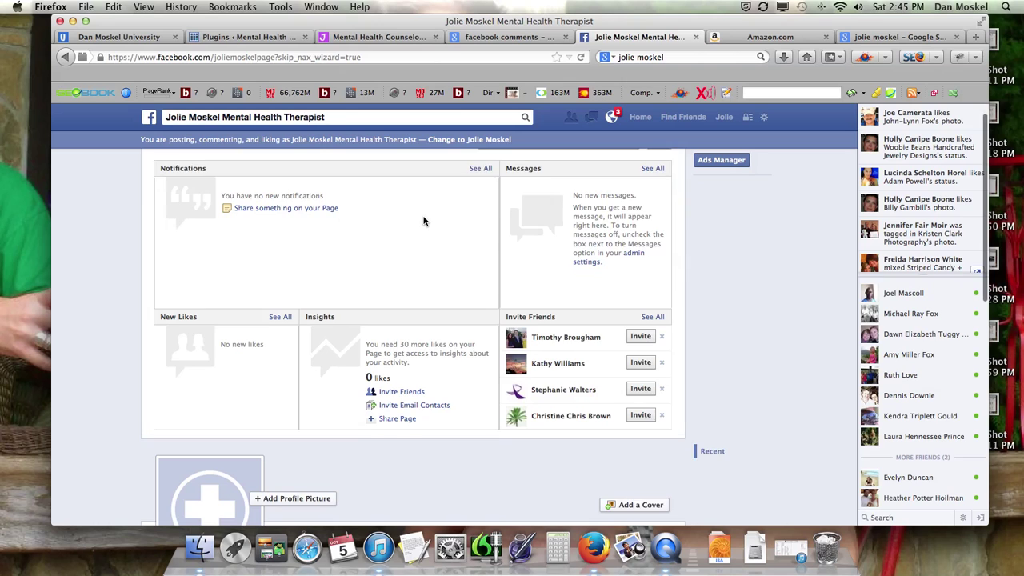
pyautogui.scroll(-2, 448, 237)
pyautogui.scroll(-4, 449, 274)
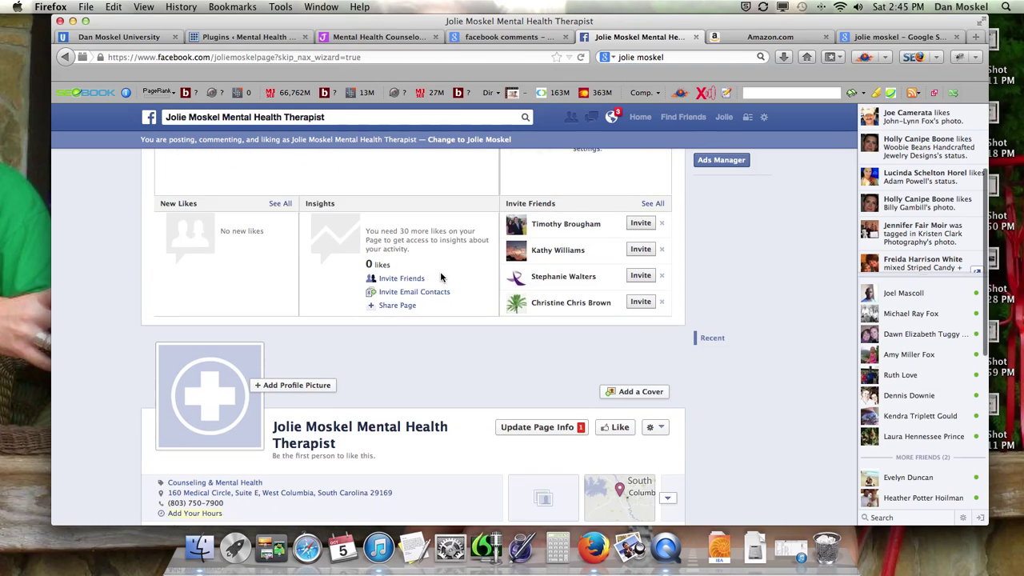
pyautogui.scroll(-1, 440, 277)
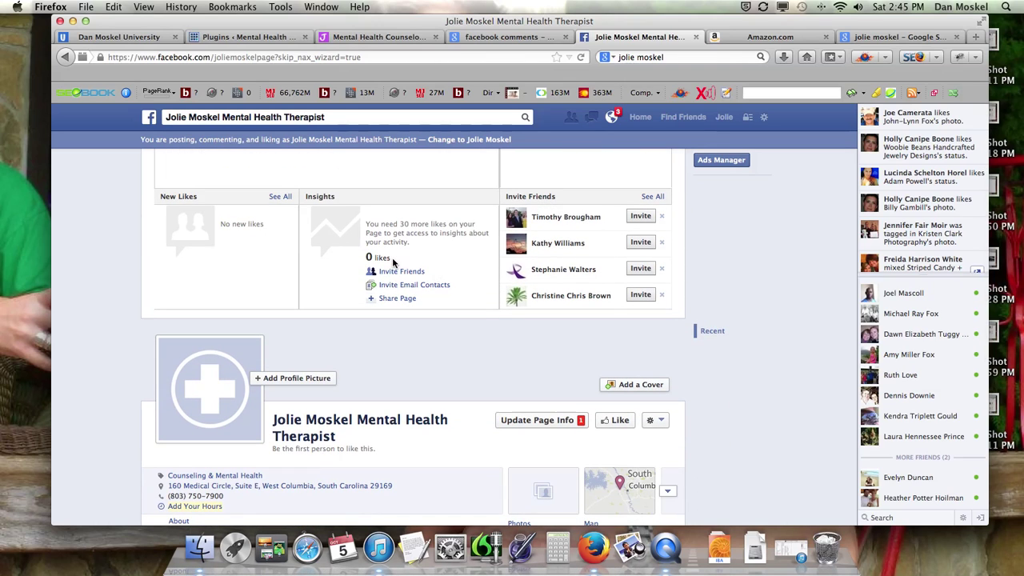
pyautogui.scroll(-7, 336, 258)
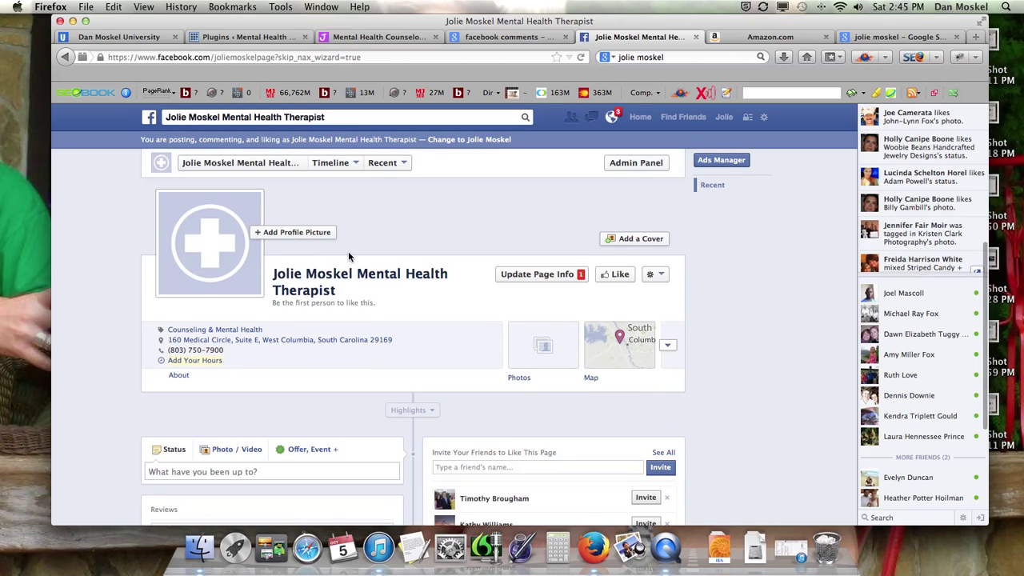
pyautogui.scroll(-3, 355, 259)
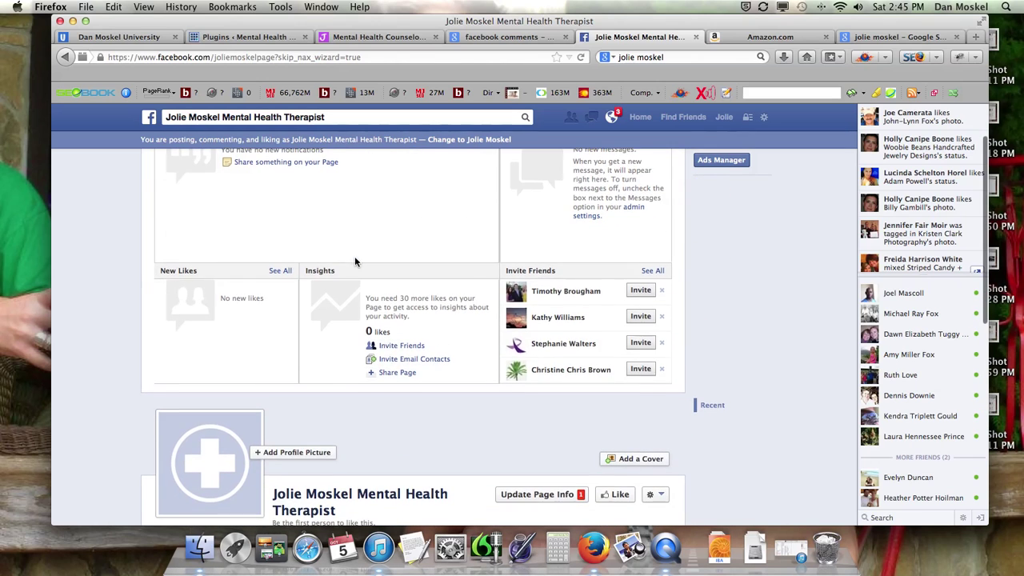
pyautogui.scroll(-15, 354, 258)
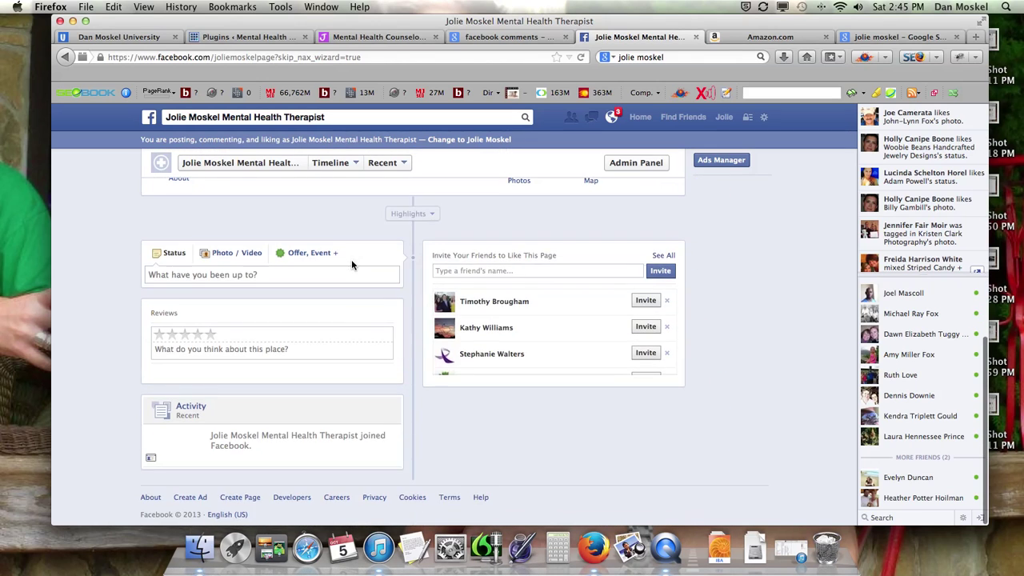
# Step: Paste the counselor website's address into the page's status box, with an empty line above it
pyautogui.click(214, 274)
pyautogui.click(376, 37)
pyautogui.rightClick(168, 61)
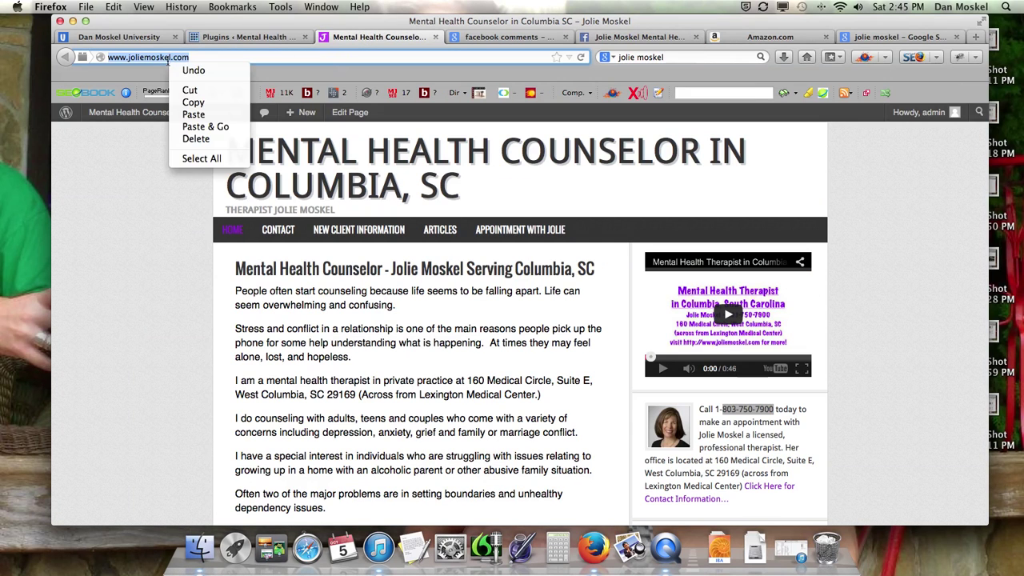
pyautogui.click(190, 90)
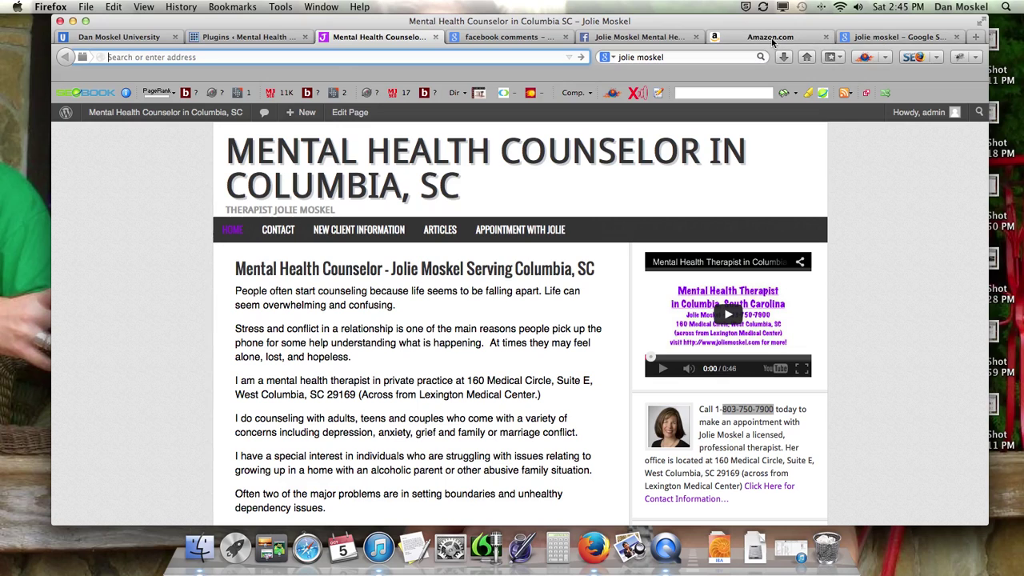
pyautogui.click(642, 36)
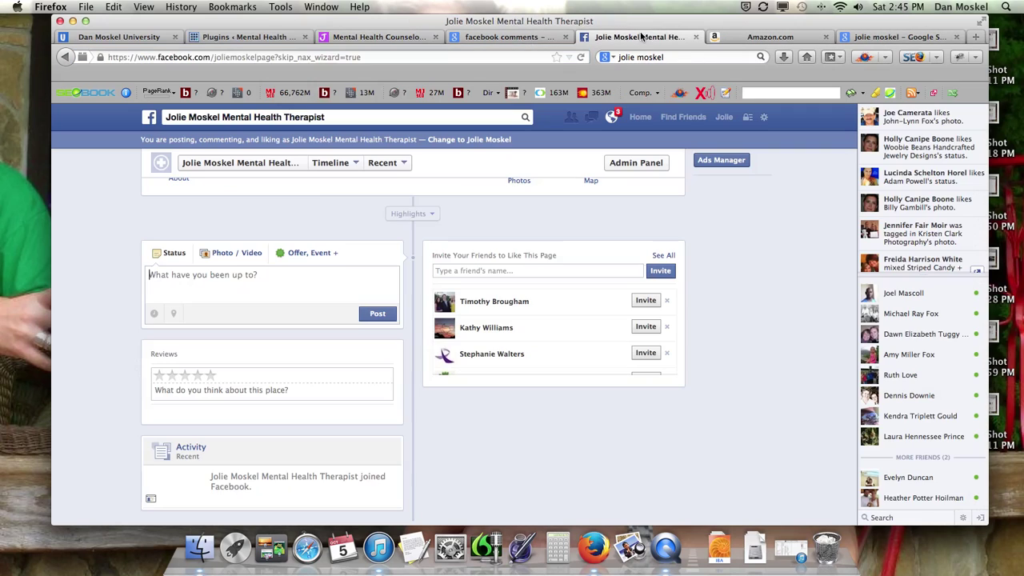
pyautogui.press('super+v')
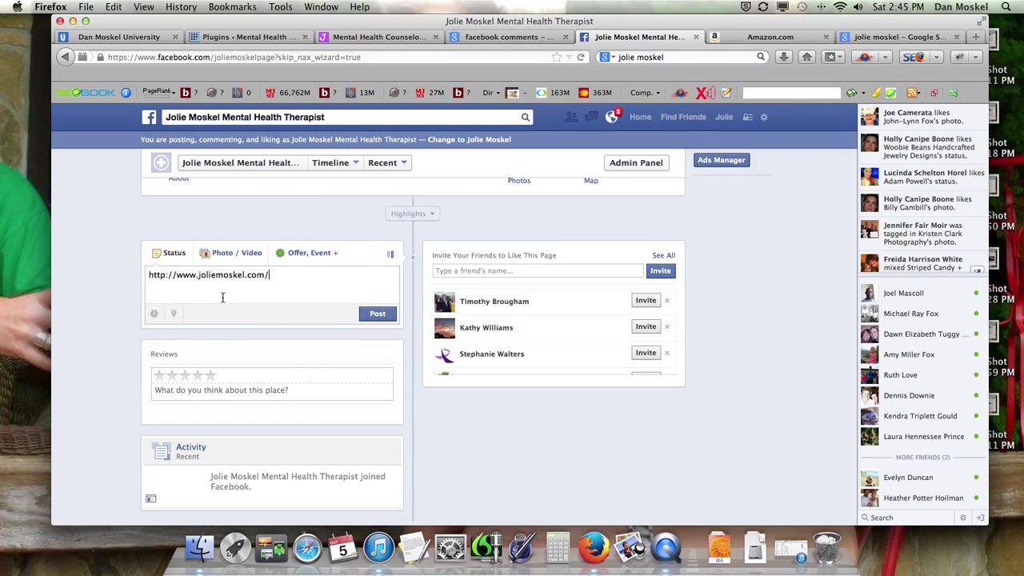
pyautogui.click(149, 275)
pyautogui.press('Return')
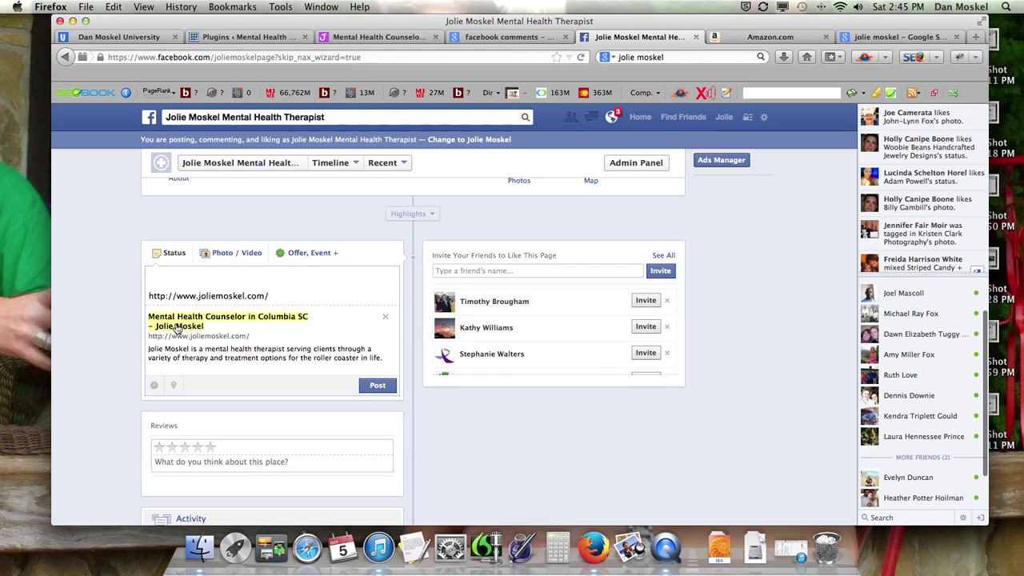
# Step: Copy the link preview's title onto the status's first line
pyautogui.click(177, 328)
pyautogui.rightClick(204, 320)
pyautogui.click(239, 361)
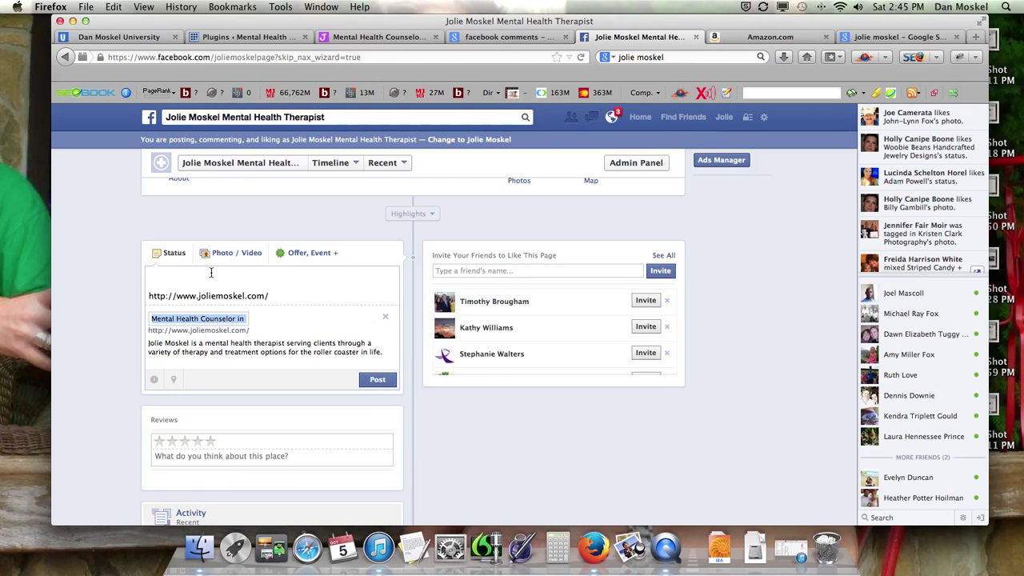
pyautogui.click(211, 273)
pyautogui.press('super+v')
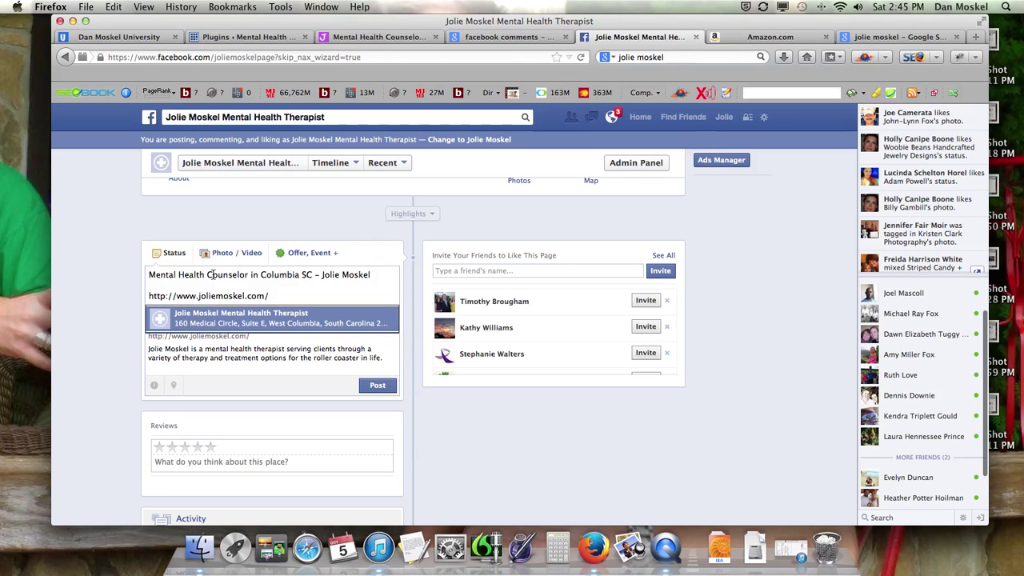
# Step: Add the link preview's description under the title and post the status
pyautogui.click(225, 349)
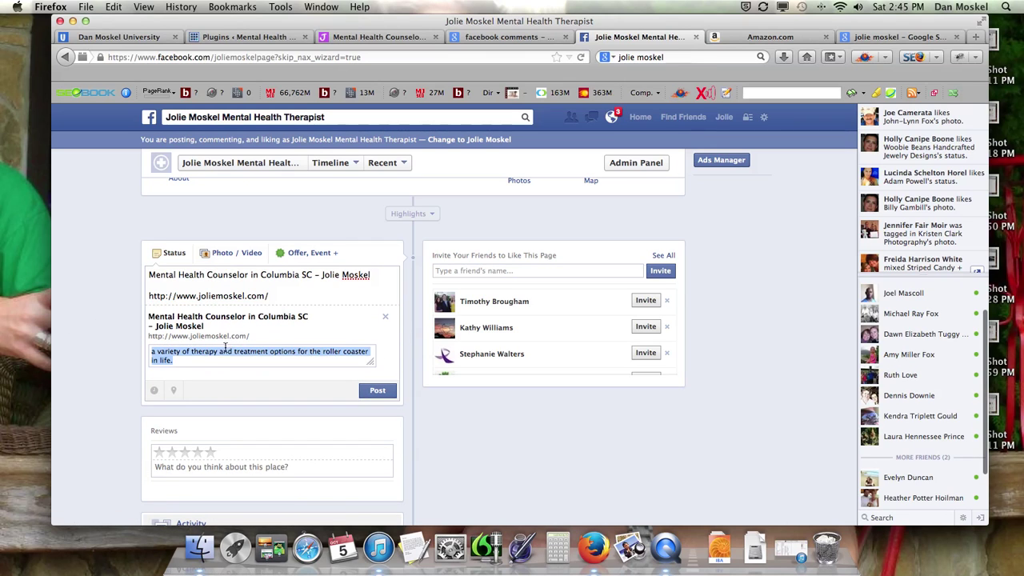
pyautogui.rightClick(226, 349)
pyautogui.click(278, 206)
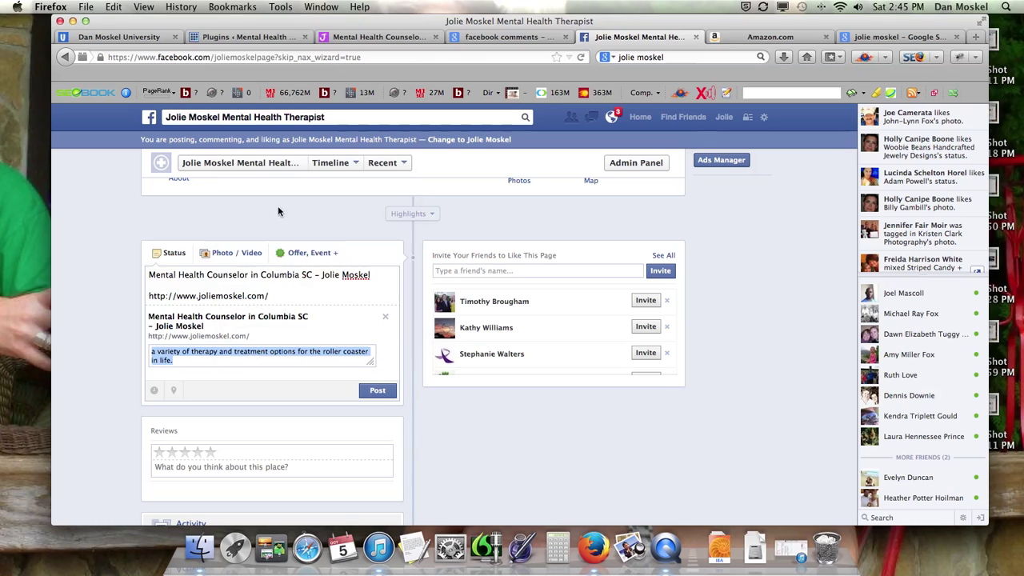
pyautogui.click(379, 274)
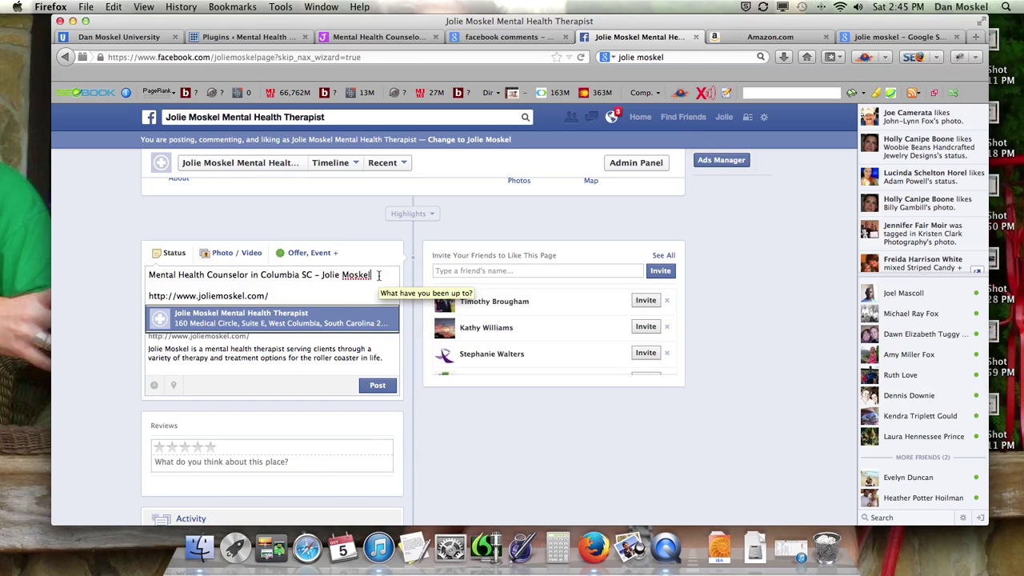
pyautogui.press('Escape')
pyautogui.press('Return')
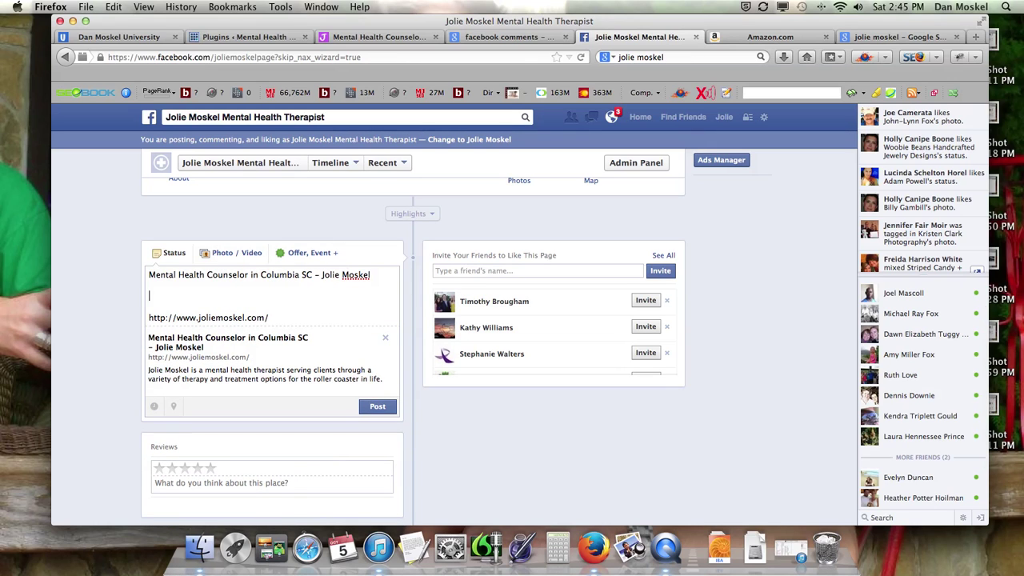
pyautogui.press('super+v')
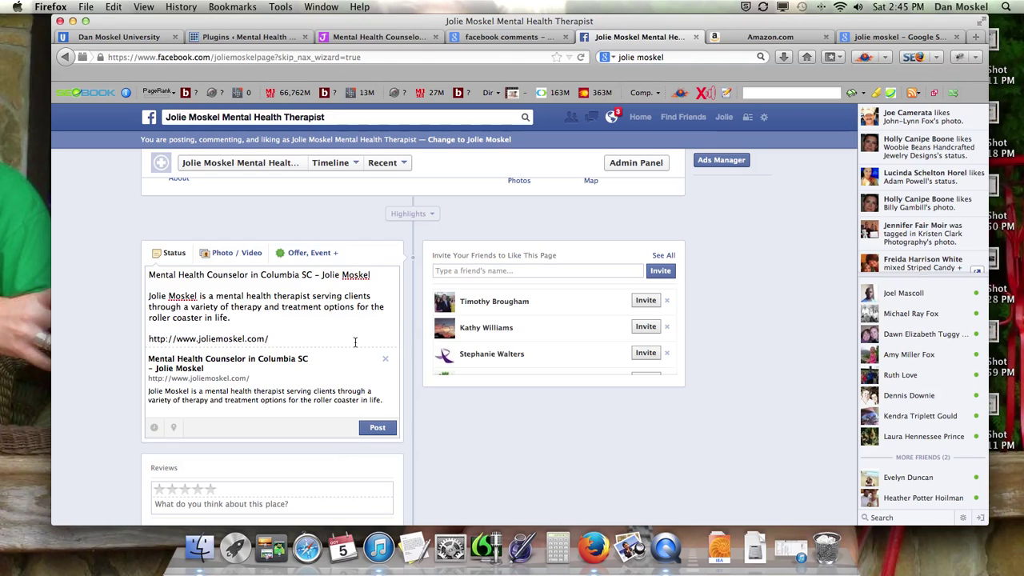
pyautogui.click(383, 430)
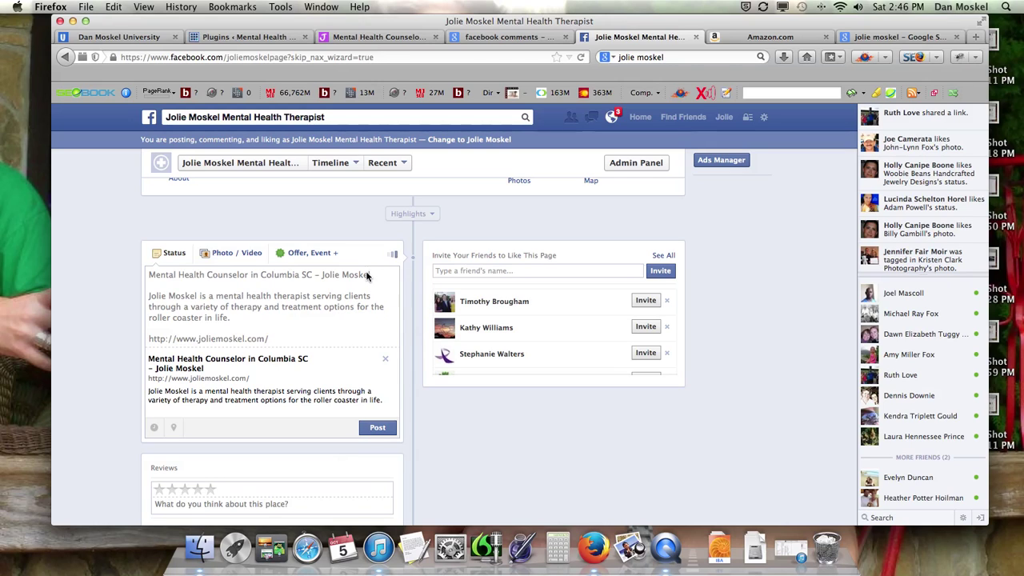
pyautogui.scroll(5, 368, 296)
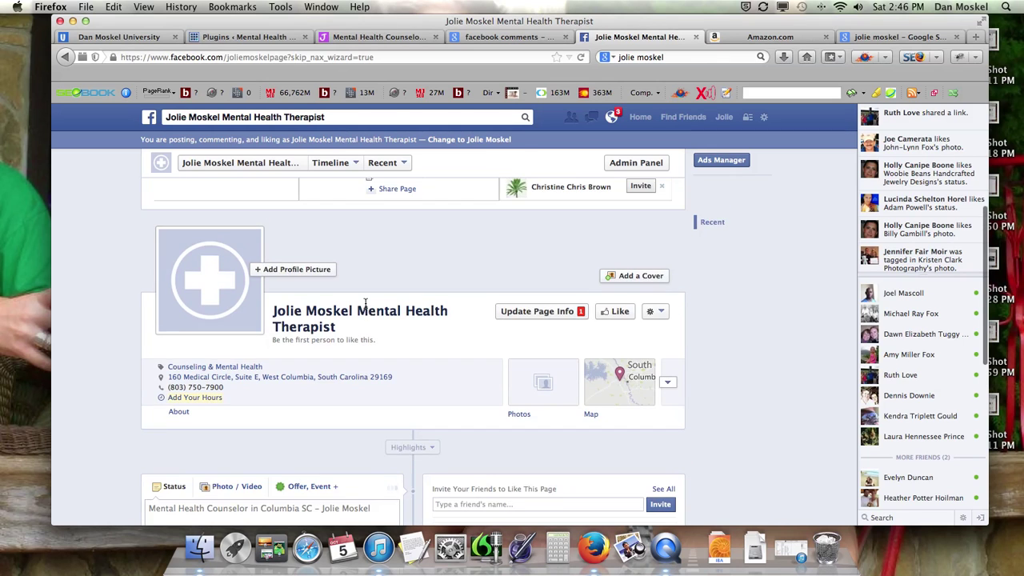
pyautogui.scroll(-3, 365, 304)
pyautogui.scroll(5, 365, 304)
pyautogui.scroll(-5, 365, 303)
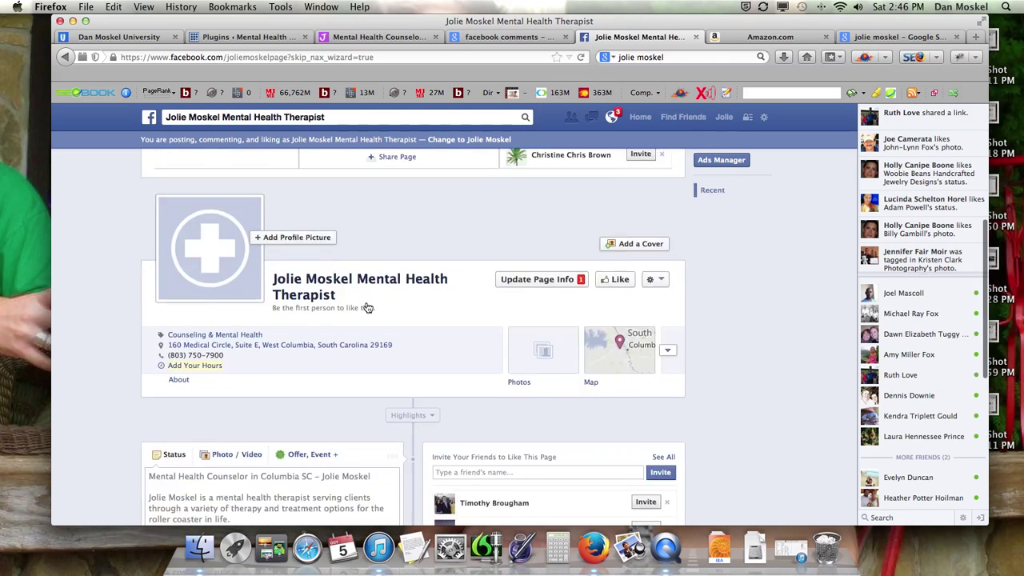
pyautogui.scroll(-1, 368, 305)
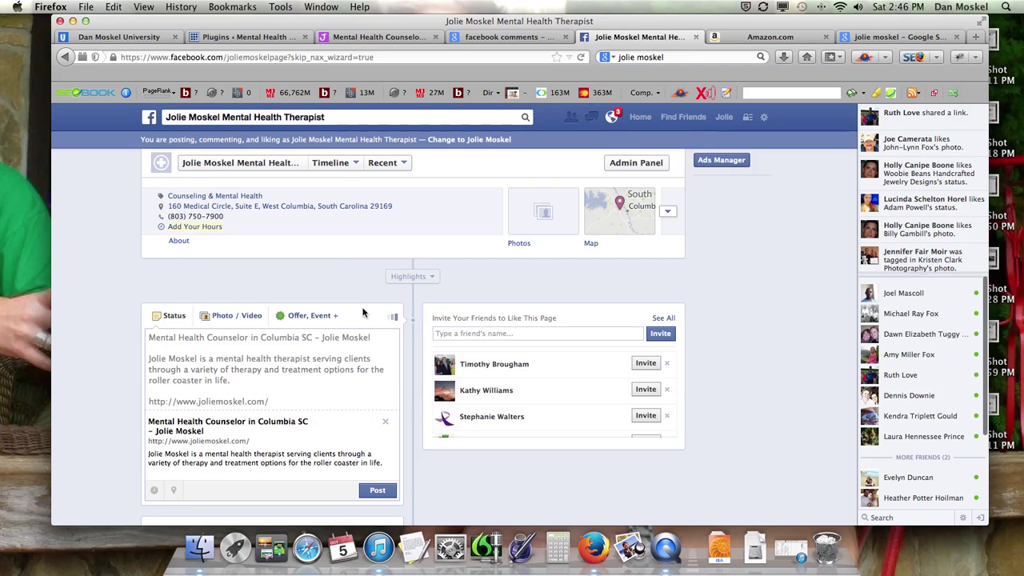
pyautogui.scroll(-1, 359, 323)
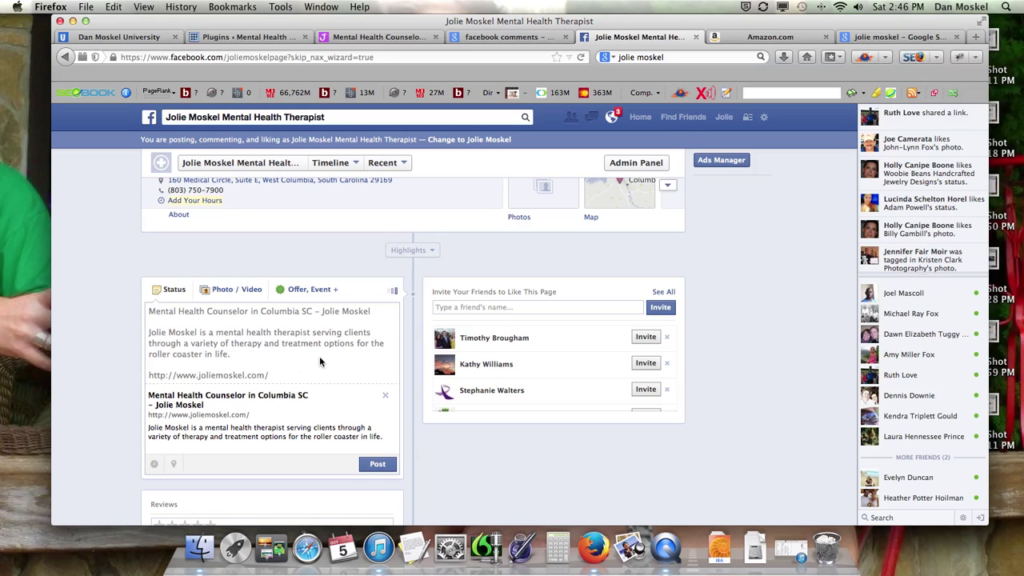
pyautogui.scroll(-5, 292, 372)
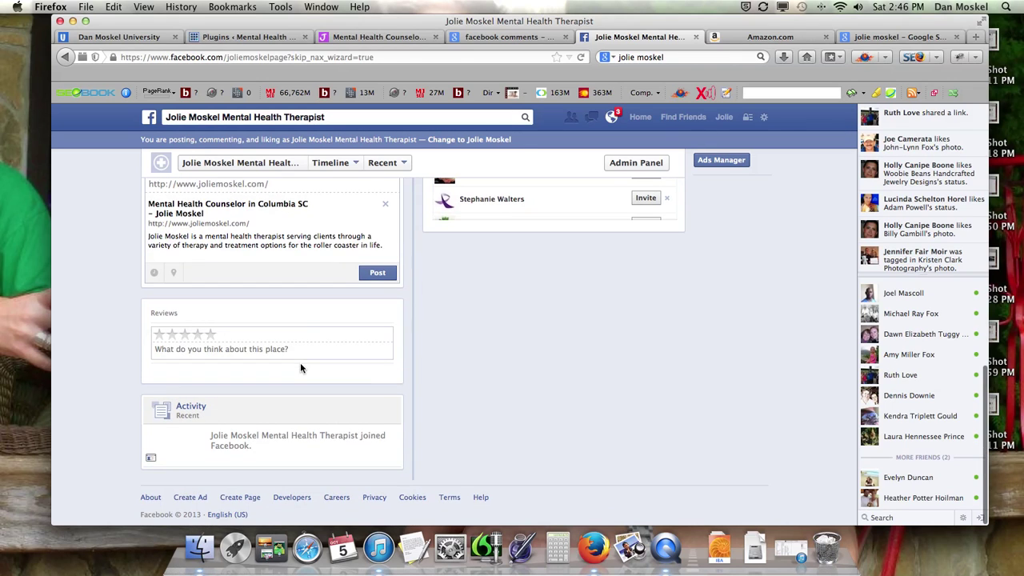
pyautogui.click(936, 37)
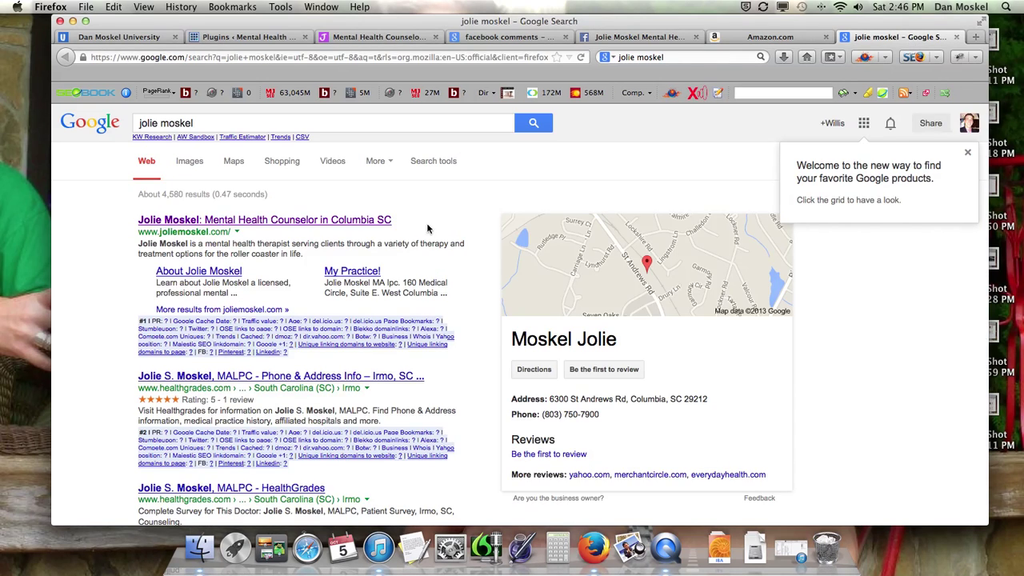
pyautogui.click(631, 38)
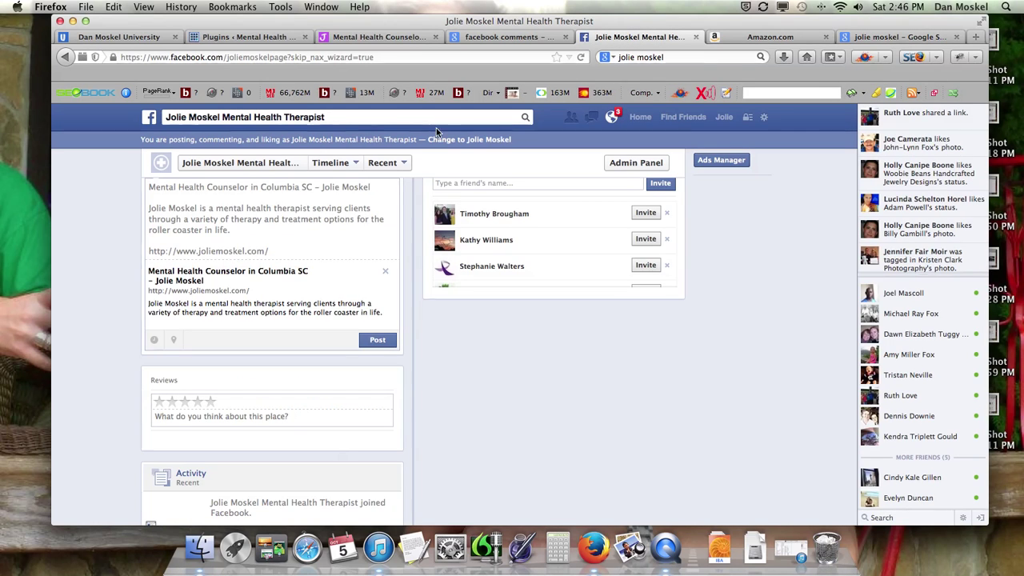
pyautogui.scroll(4, 344, 276)
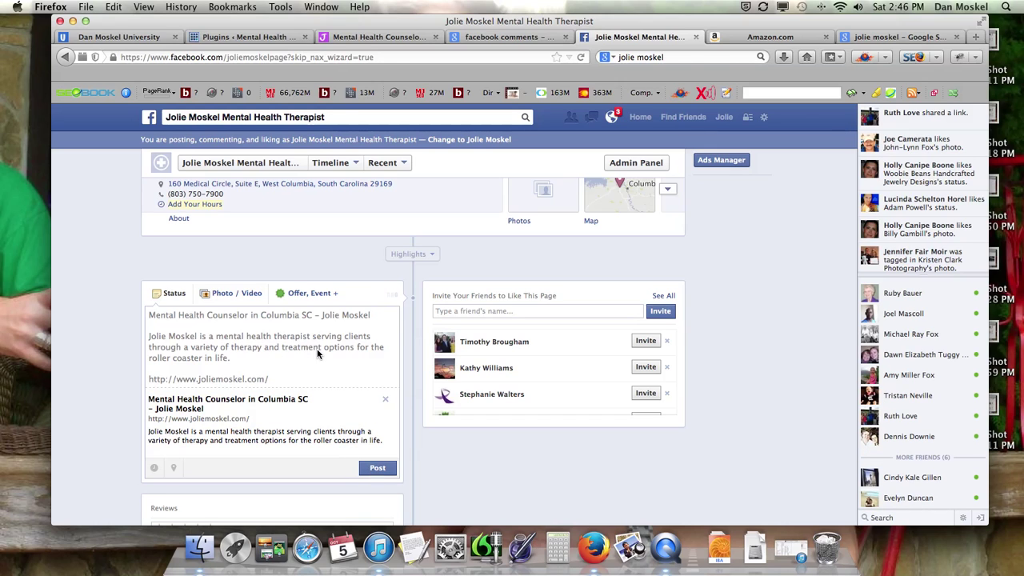
pyautogui.scroll(3, 316, 352)
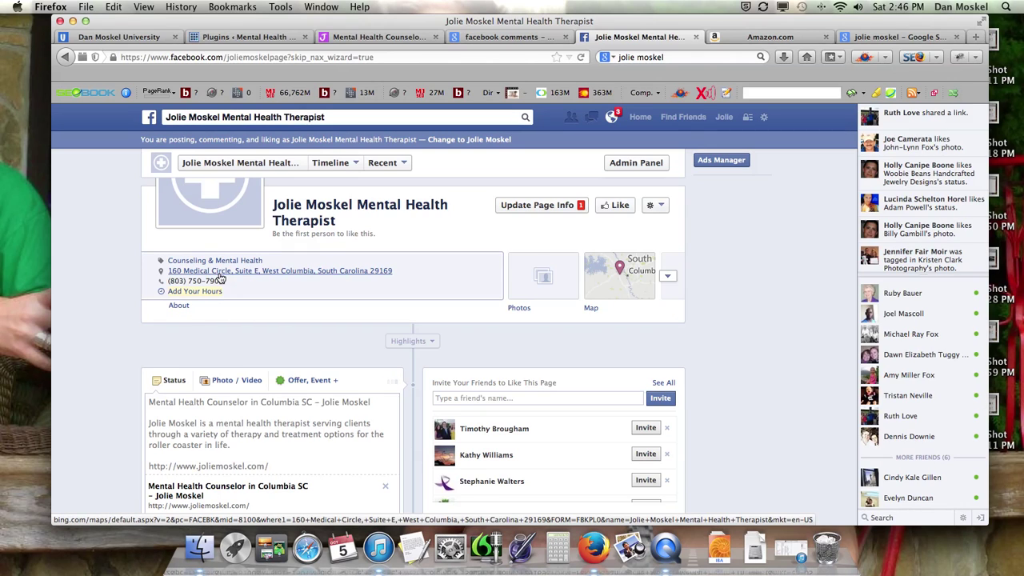
pyautogui.click(180, 307)
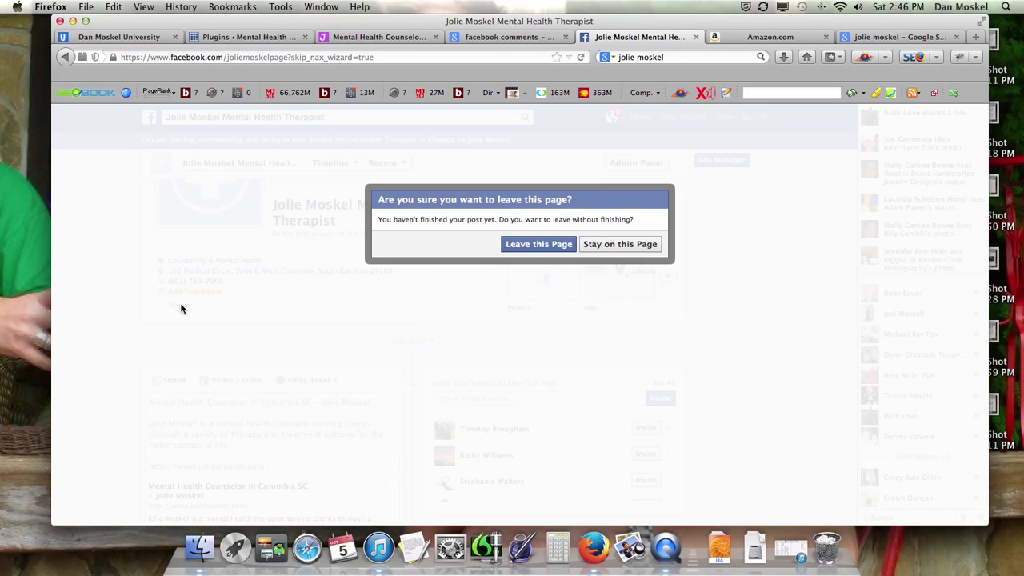
pyautogui.click(618, 244)
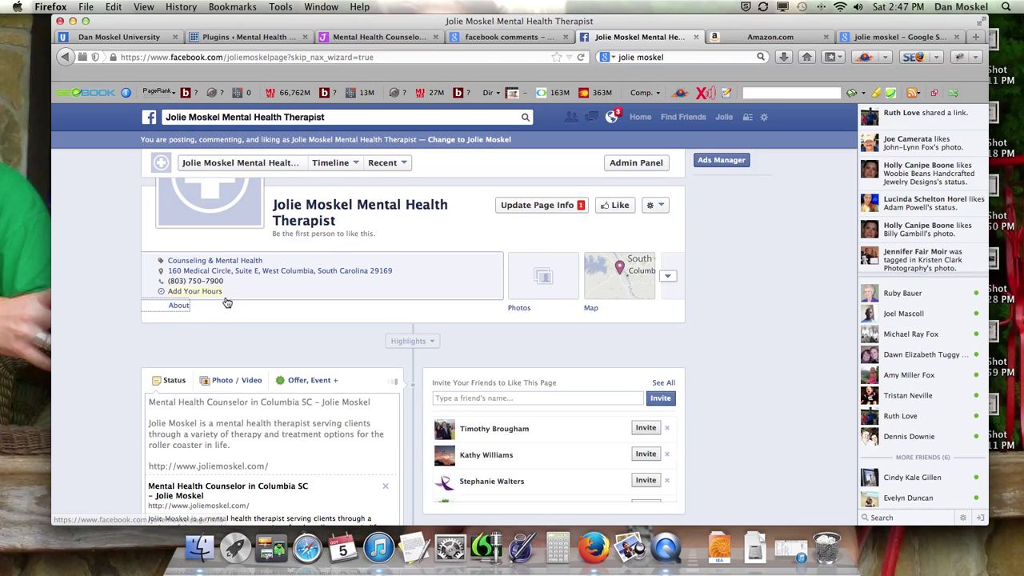
# Step: Highlight the 3:00pm Sunday time on Dan Moskel University's SEO Training event page
pyautogui.click(153, 36)
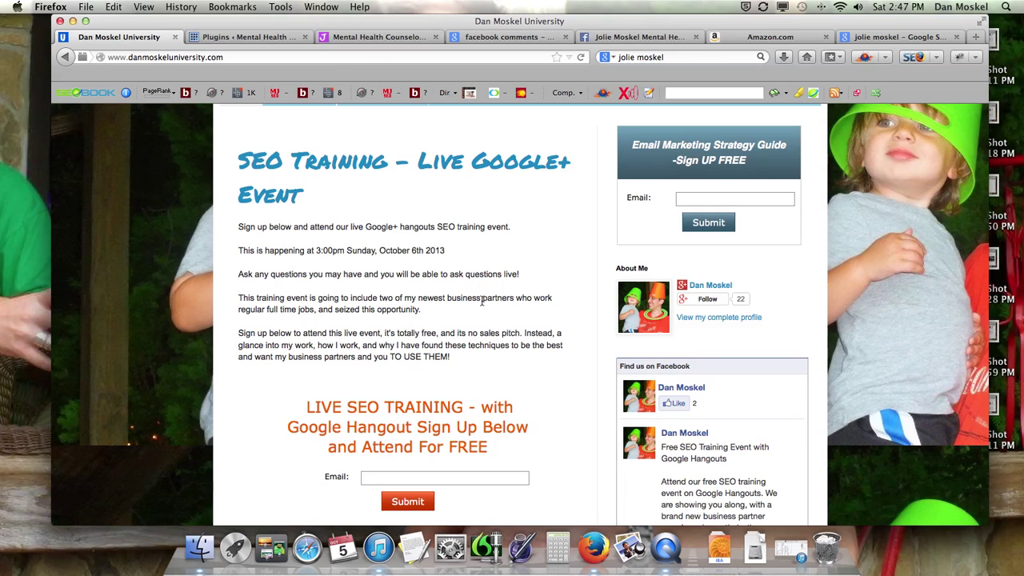
pyautogui.scroll(-4, 480, 301)
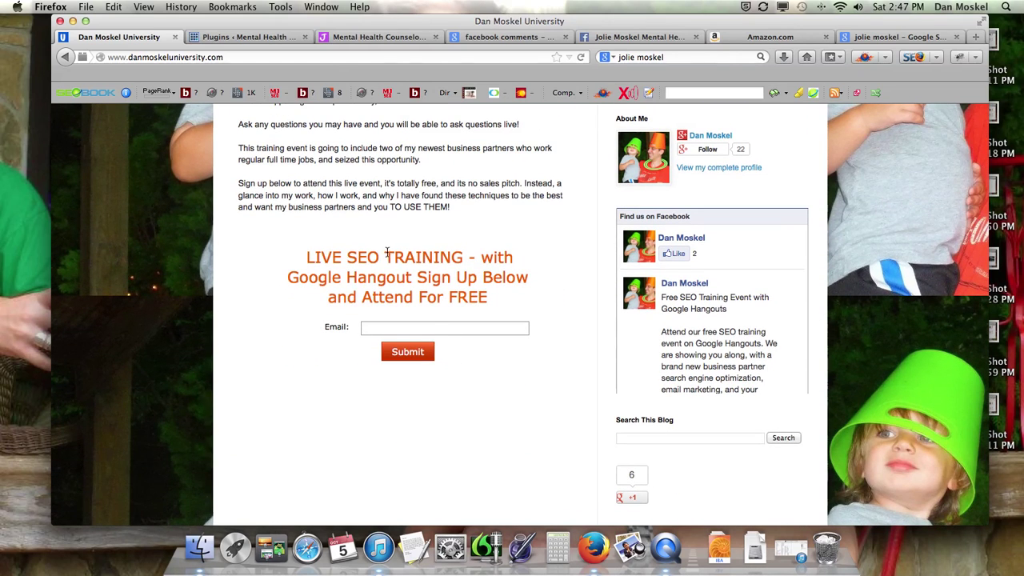
pyautogui.scroll(3, 390, 257)
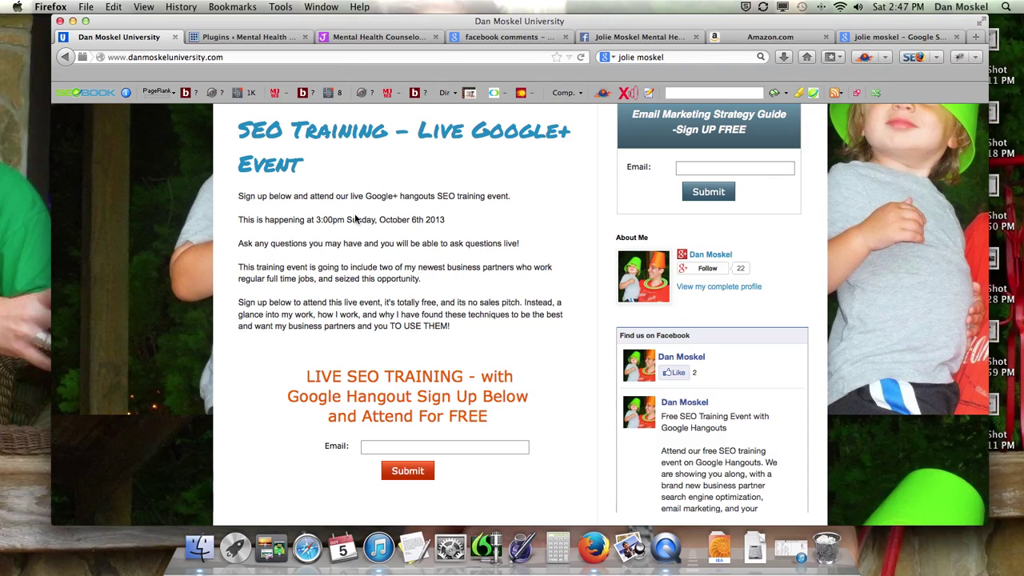
pyautogui.moveTo(316, 221); pyautogui.dragTo(372, 217)
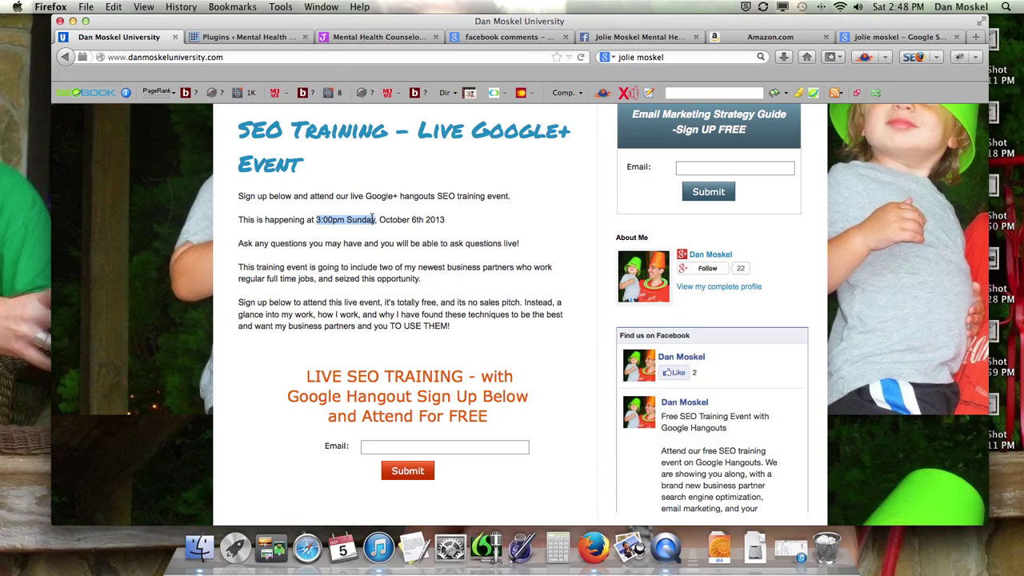
pyautogui.click(621, 39)
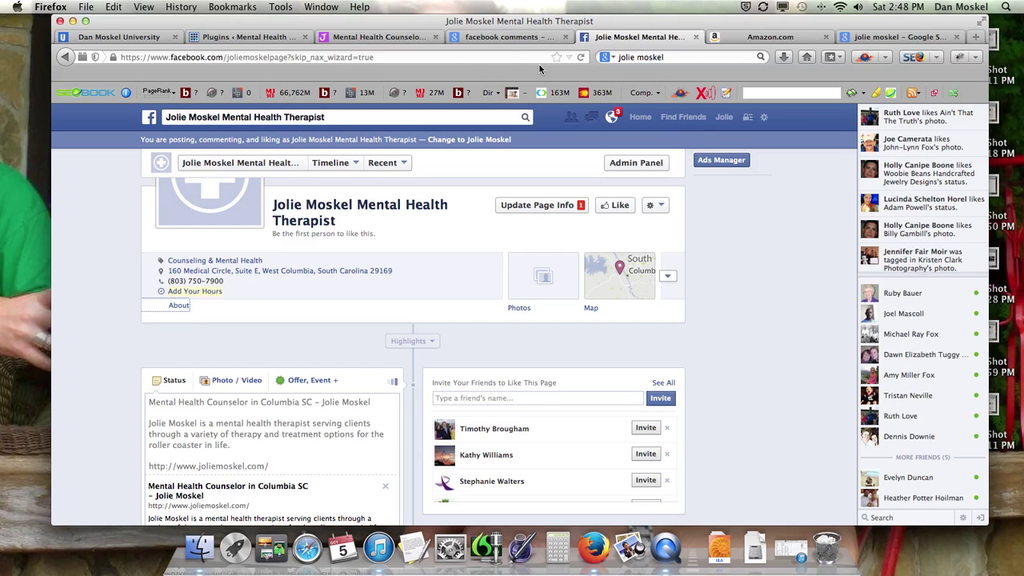
pyautogui.click(160, 39)
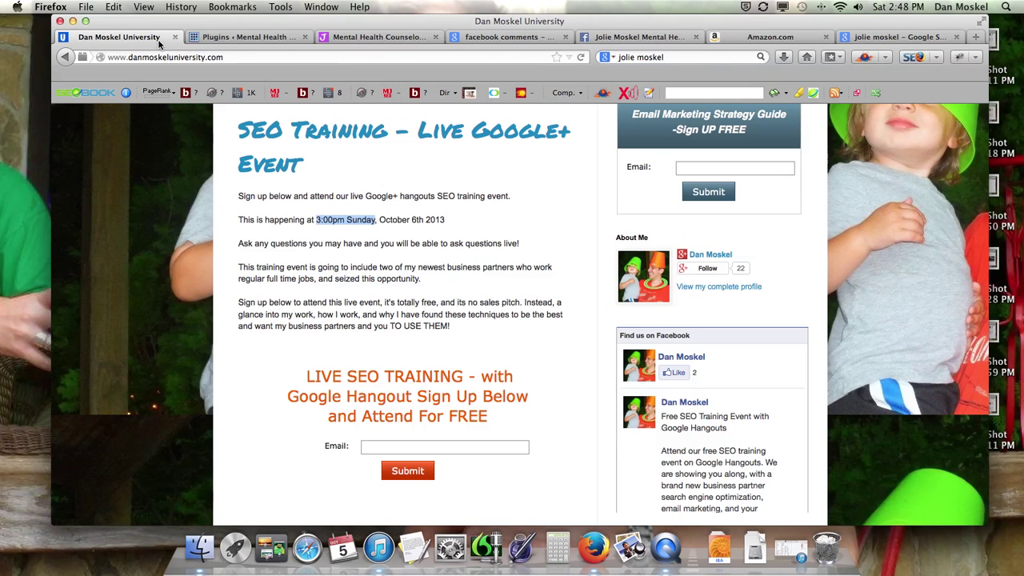